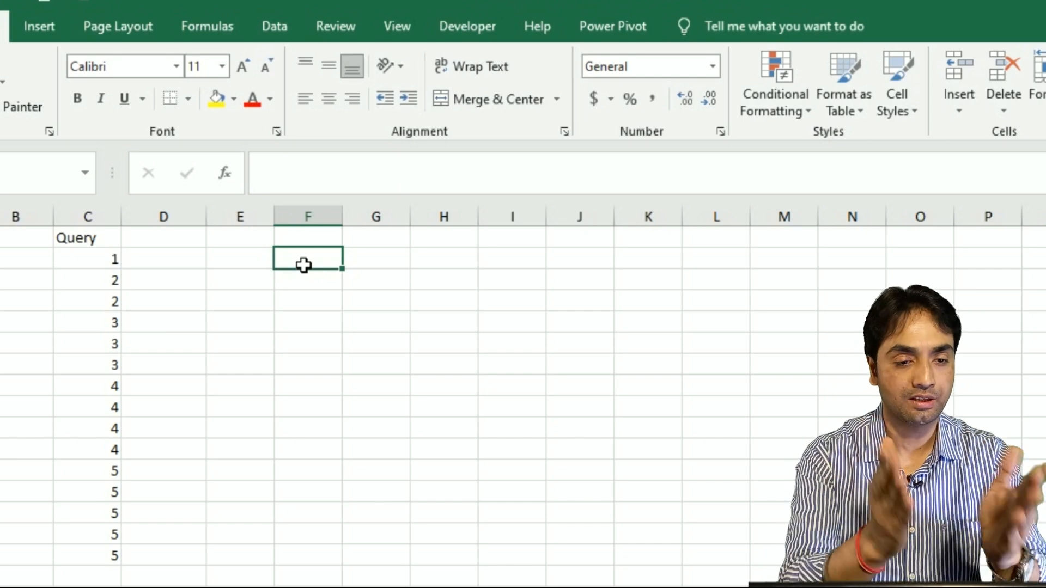
Start an IF formula in cell F2 whose logical test begins with COUNTIF(F1:F1,F1)
type("=")
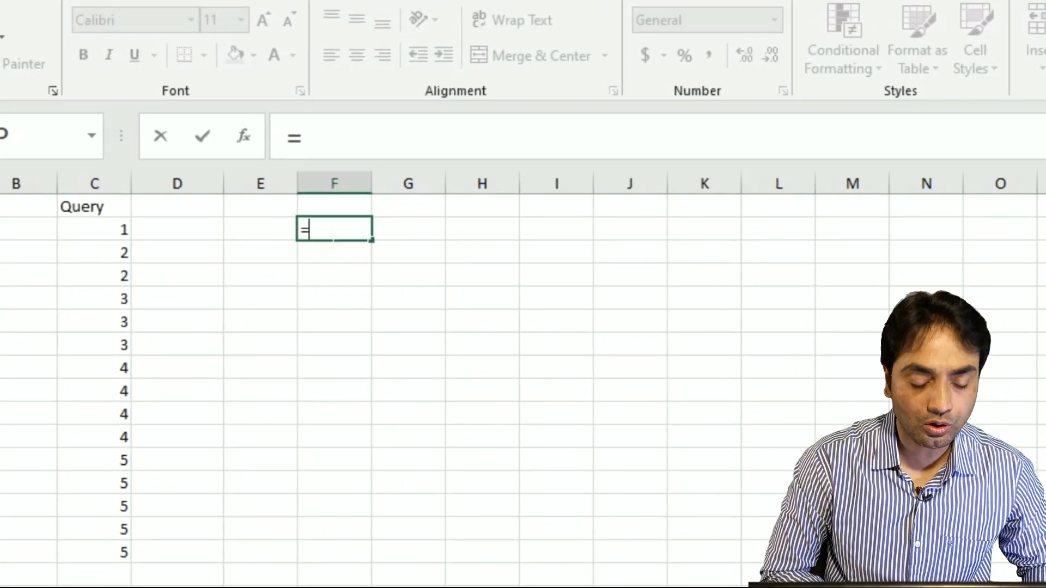
type("IF(")
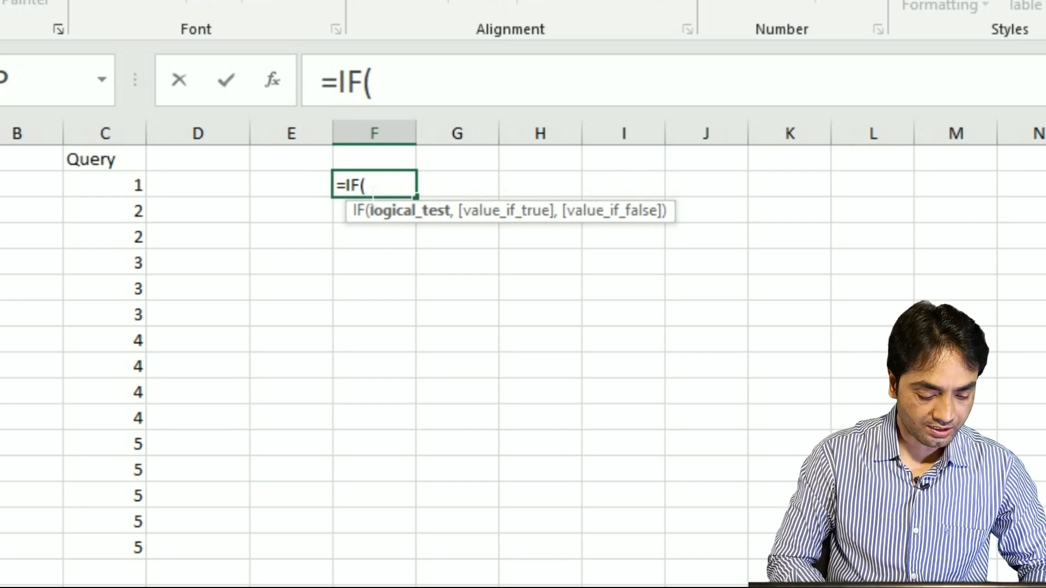
type("counti")
key("Tab")
type("q")
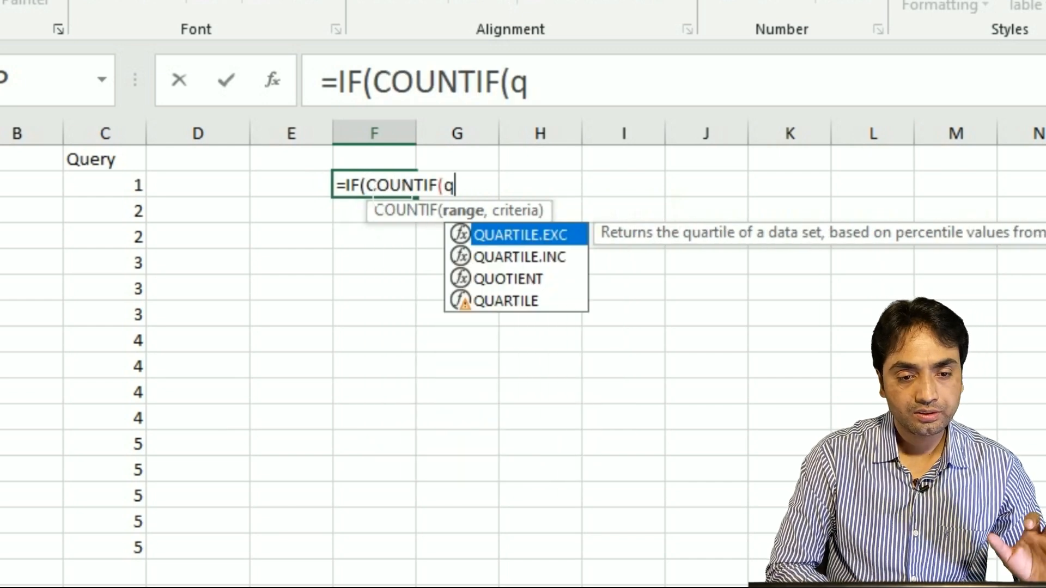
key("BackSpace")
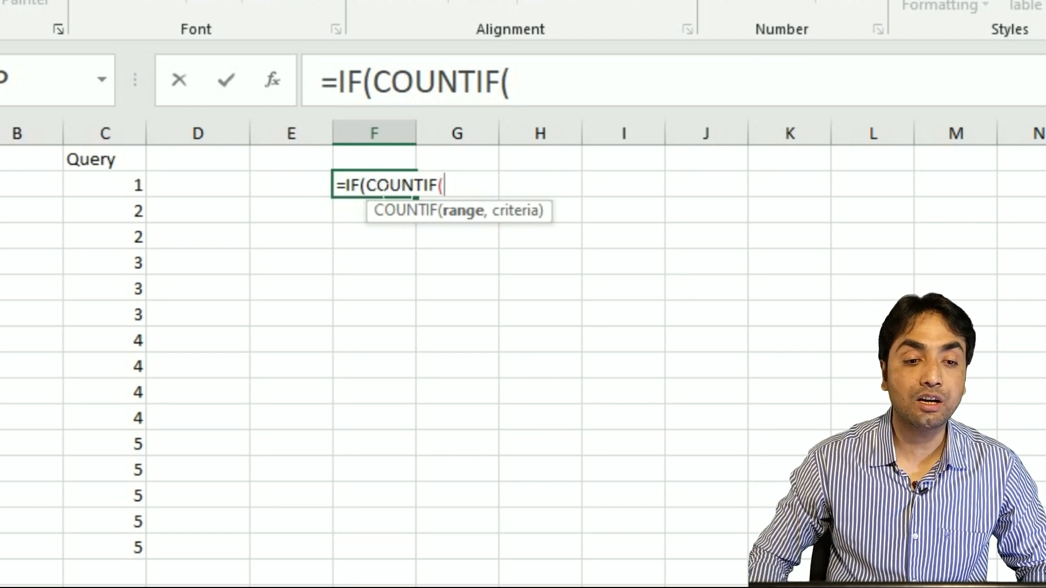
left_click(382, 162)
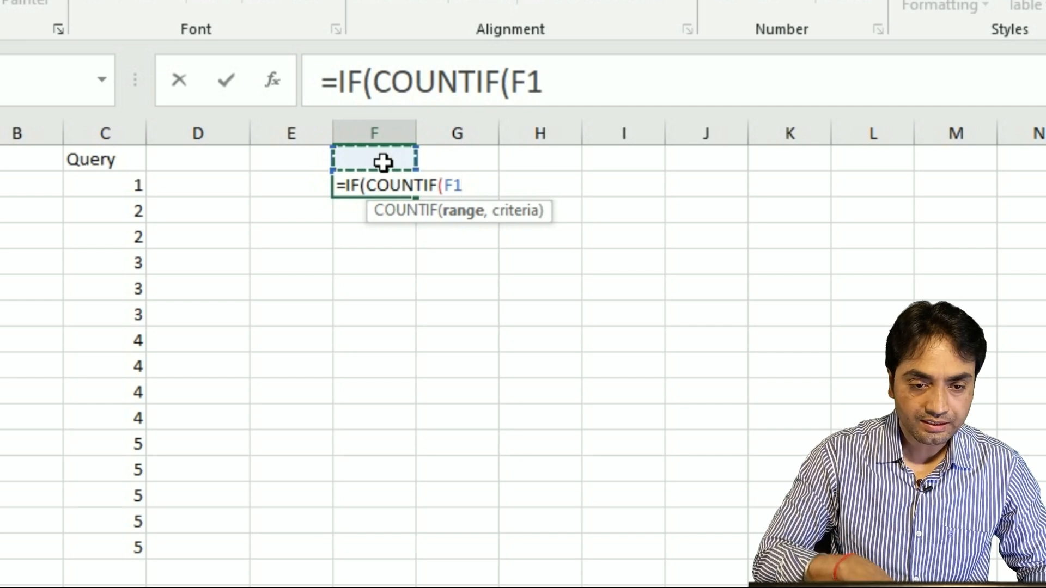
type(":")
left_click(382, 162)
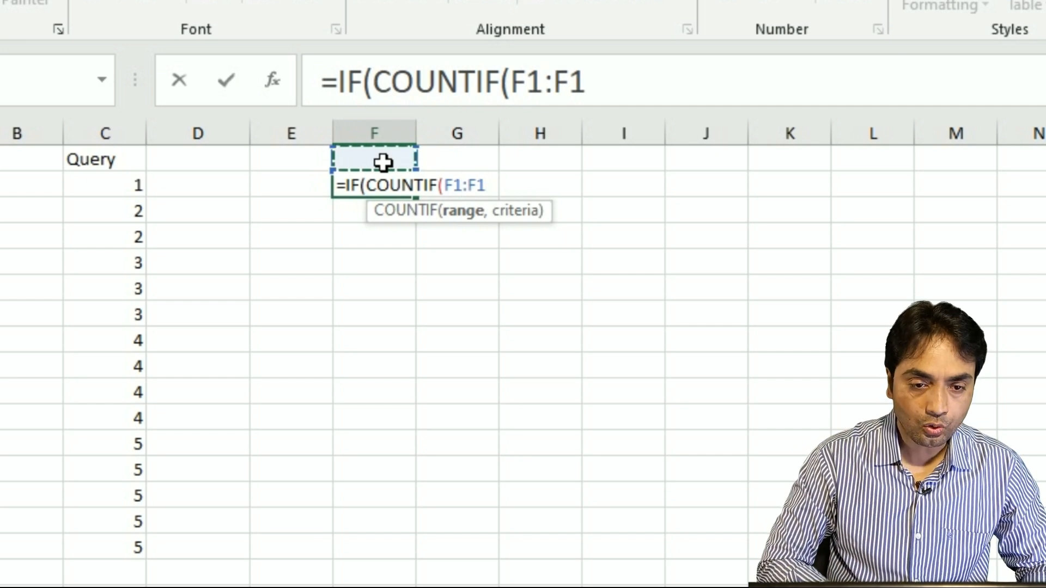
type(",")
left_click(381, 162)
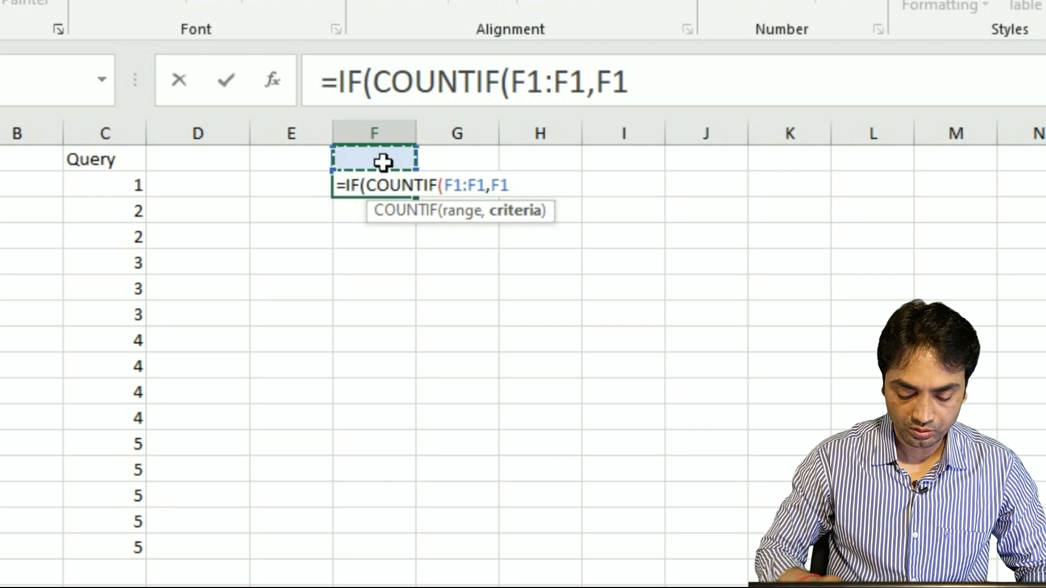
type(")")
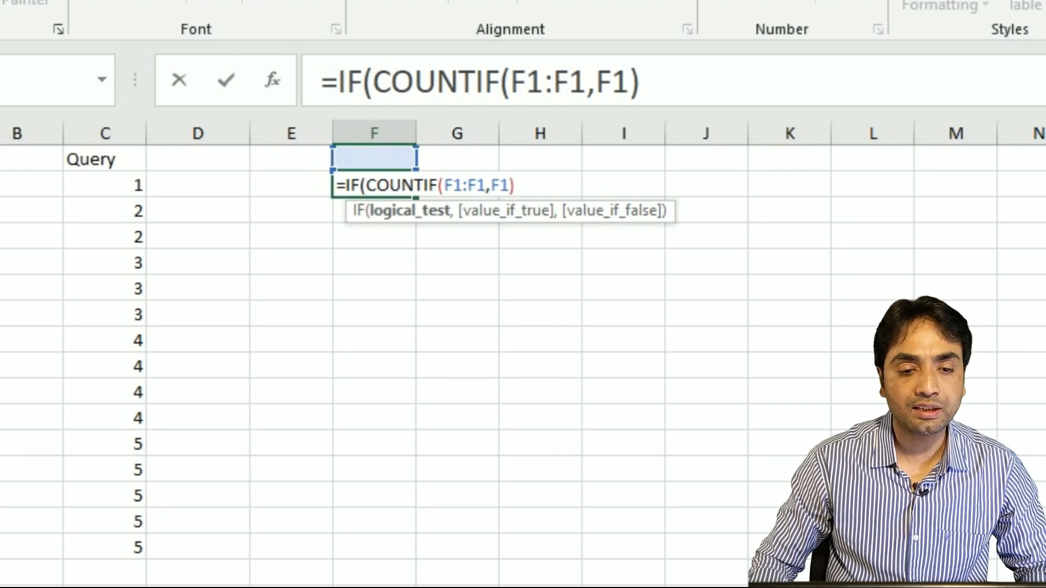
Make the first reference of the COUNTIF range absolute so the range reads $F$1:F1
left_click(453, 185)
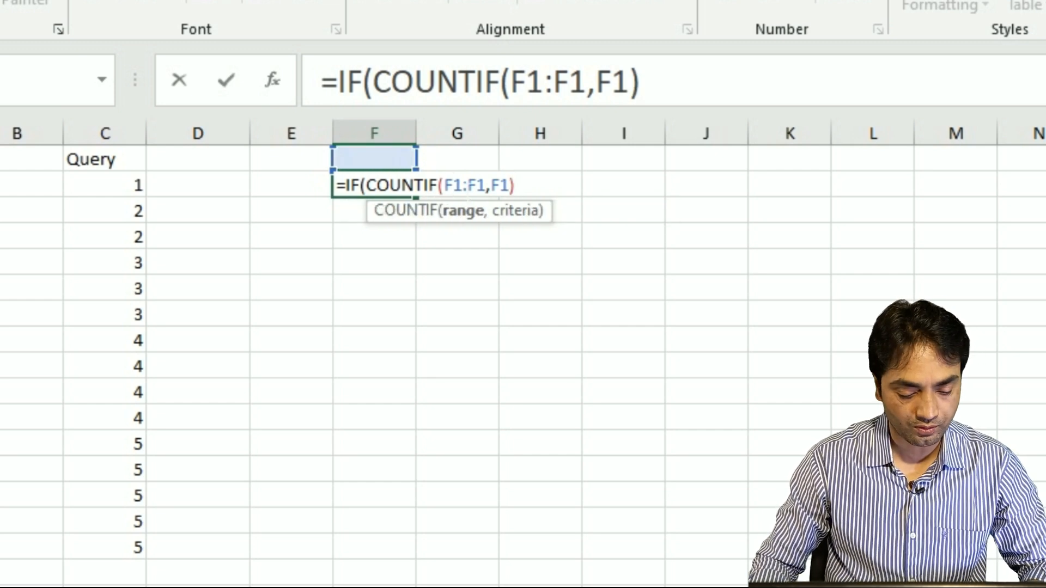
key("F4")
left_click(534, 185)
Extend the logical test with a less-than comparison against MAX(F1:F1,F1)
type("<")
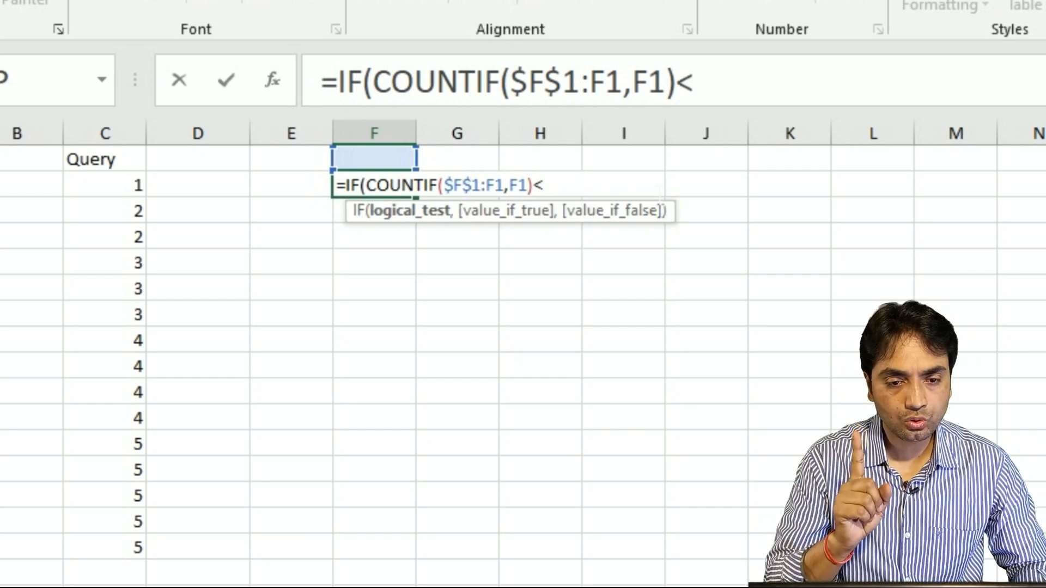
type("max")
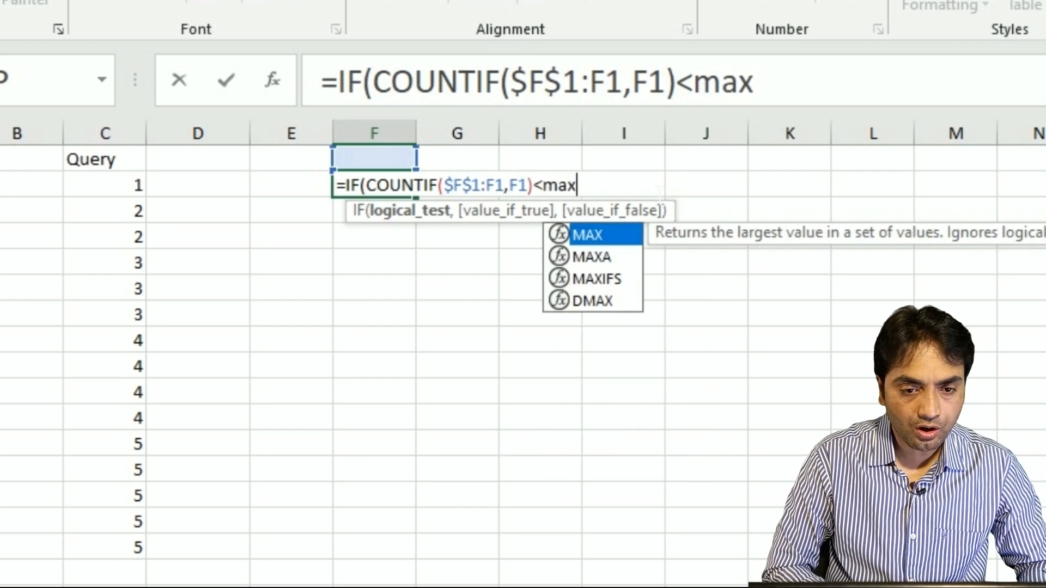
key("Tab")
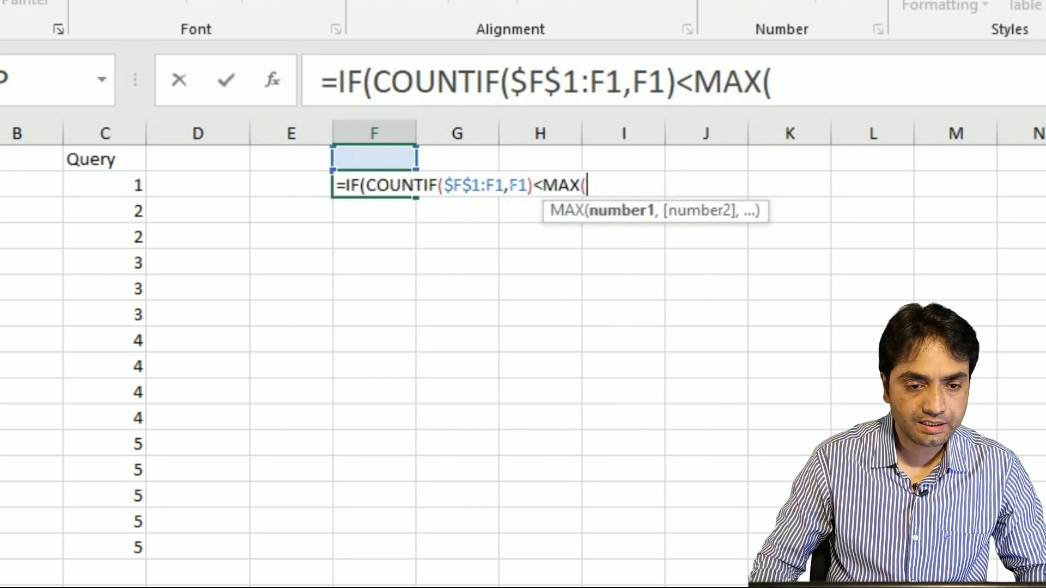
left_click(390, 166)
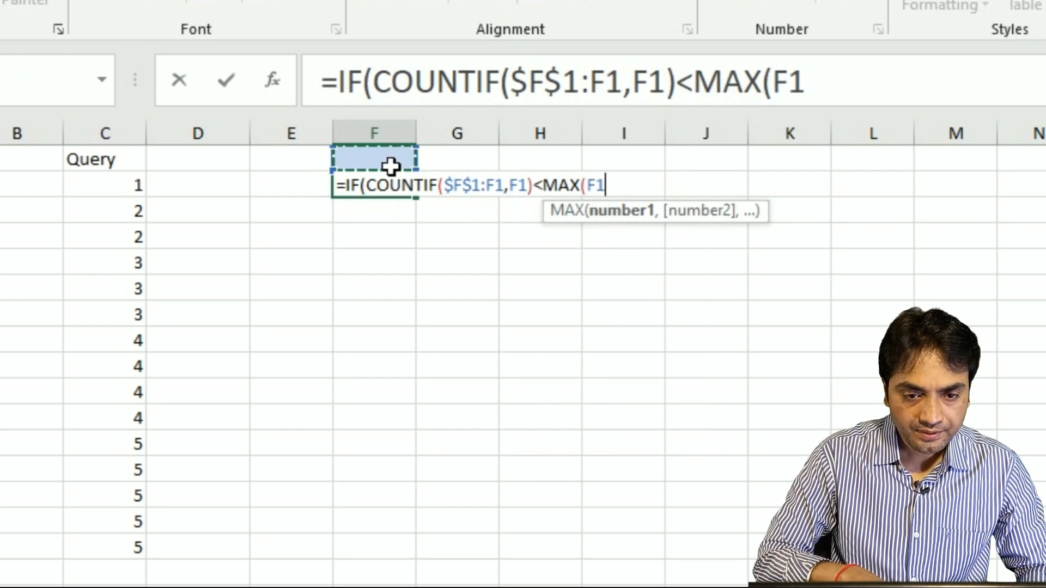
type(":")
left_click(390, 165)
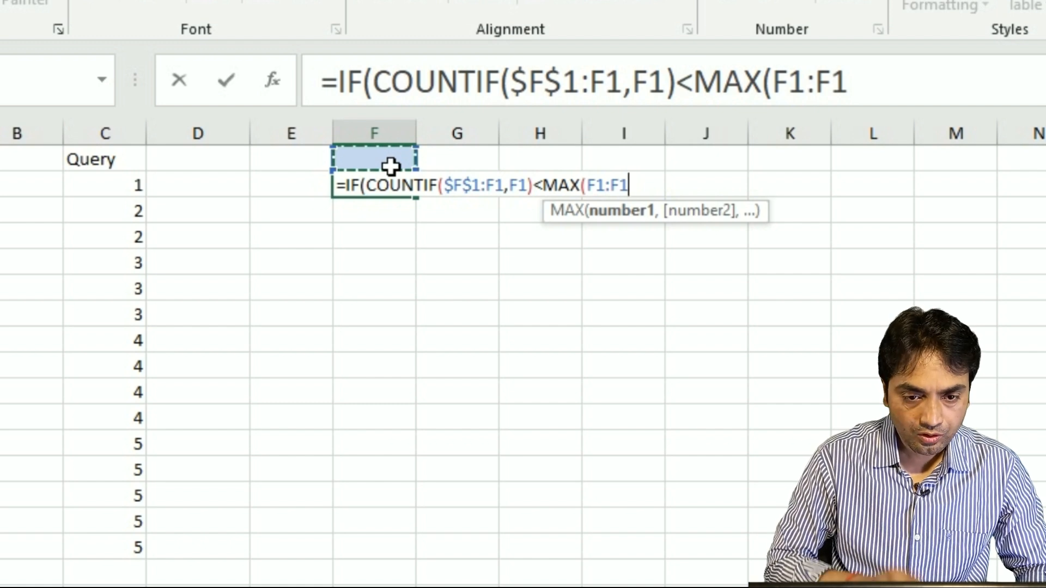
type(",")
left_click(390, 166)
type(")")
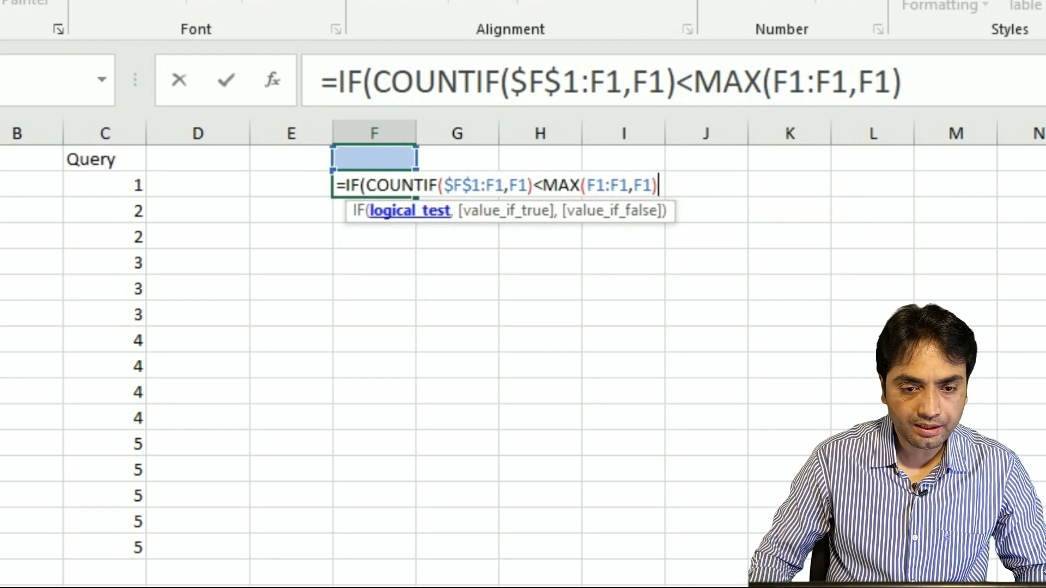
Make the first reference of the MAX range absolute so the range reads $F$1:F1
left_click(596, 185)
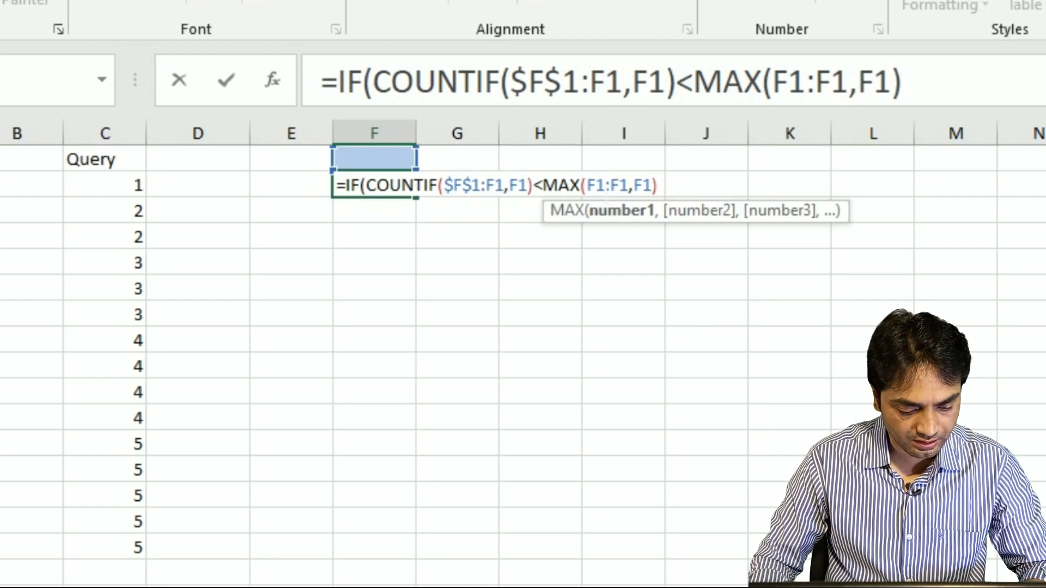
key("F4")
key("End")
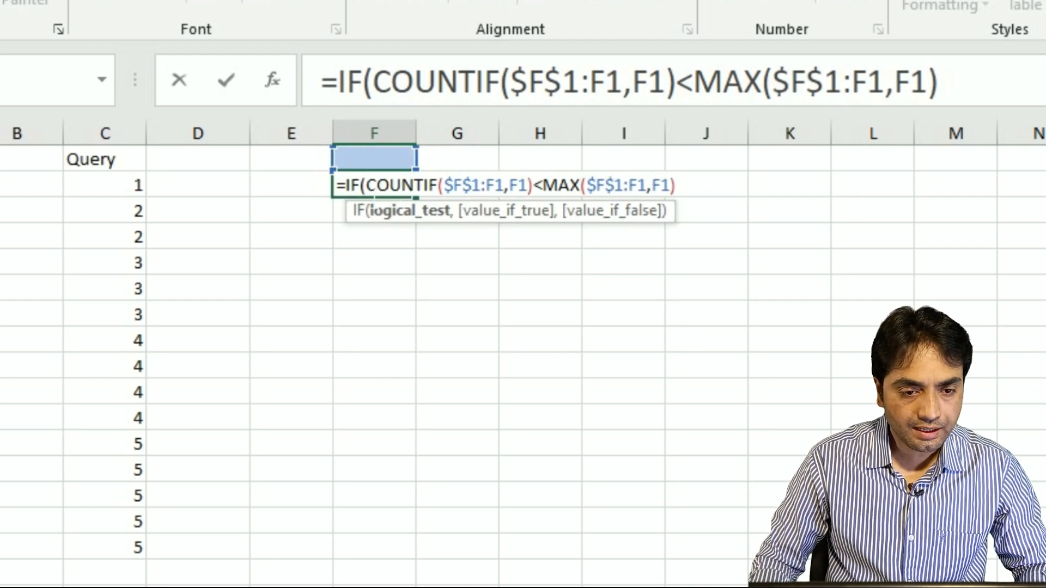
Evaluate the whole logical test inside the formula to preview its result, and restore the expression
left_click_drag(366, 187, 678, 188)
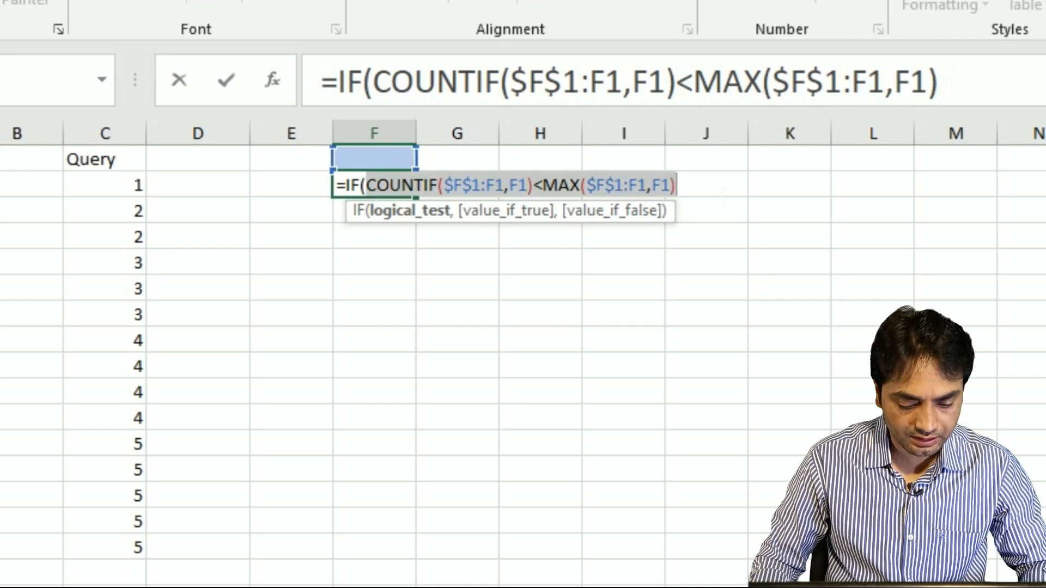
key("F9")
key("ctrl+z")
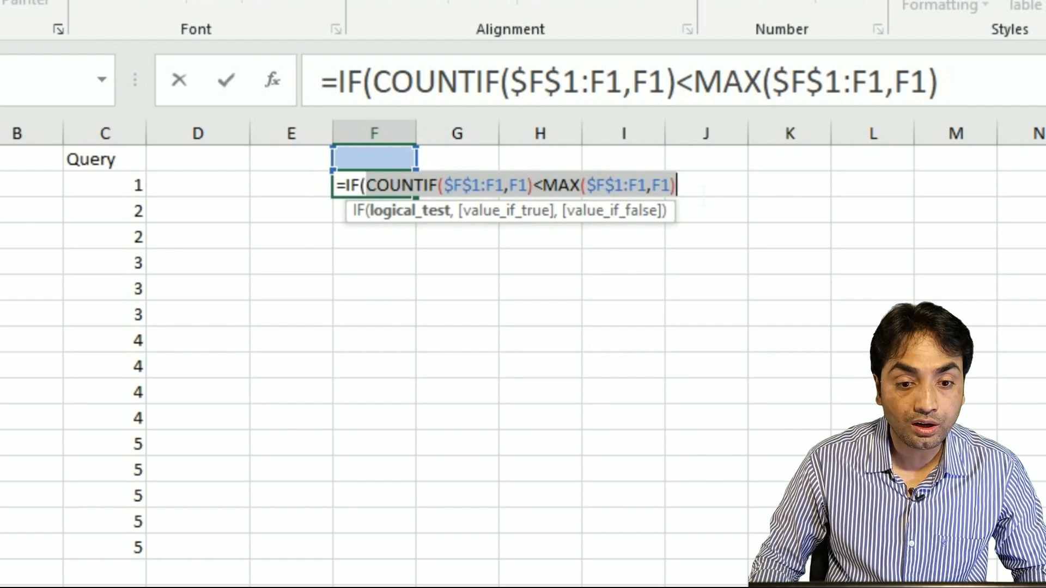
Complete the IF formula with F1 as the value if true and F1+1 as the value if false
key("End")
type(",")
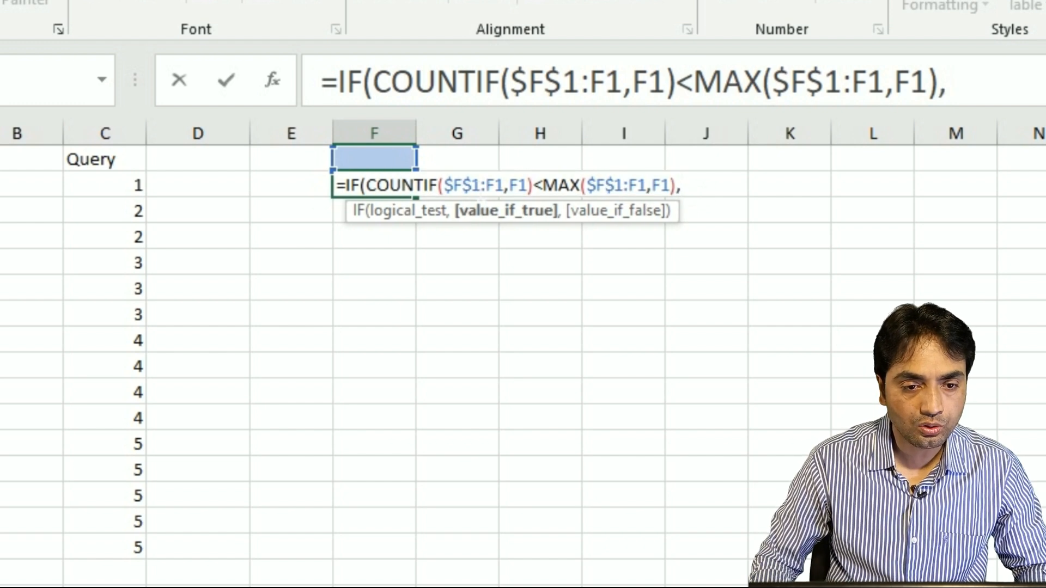
left_click(360, 166)
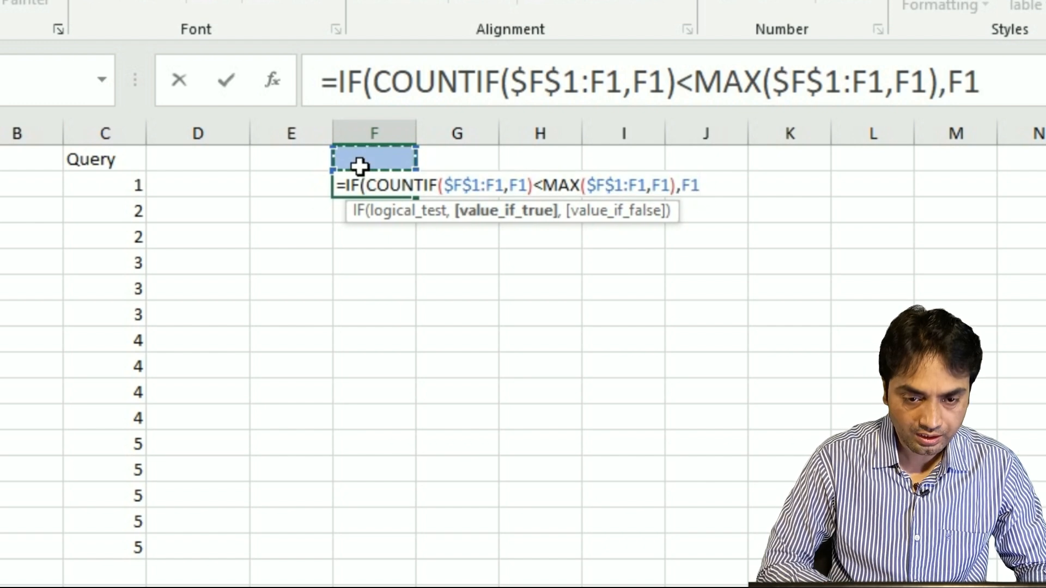
type(",")
left_click(359, 166)
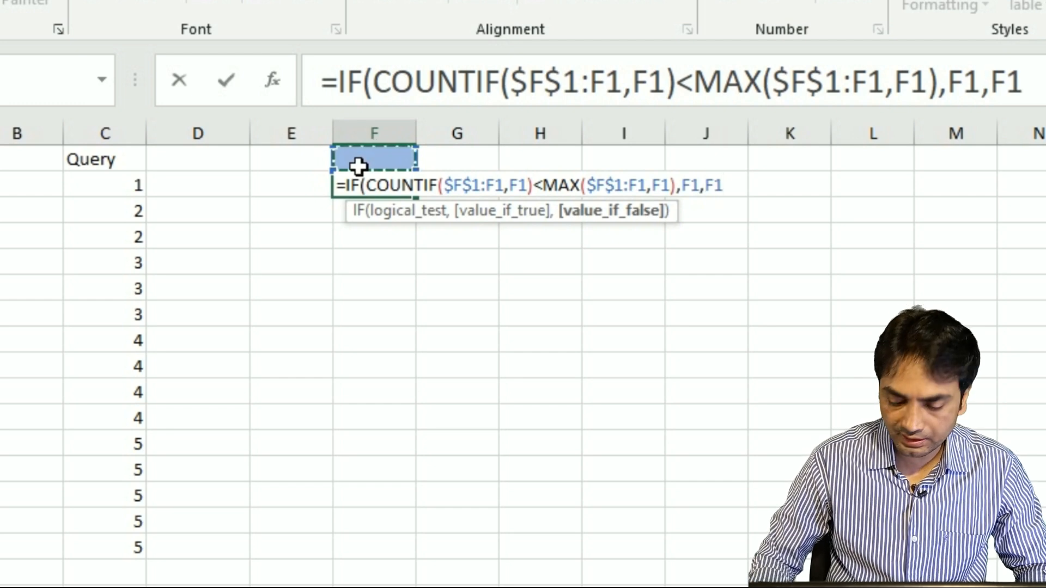
type("+1)")
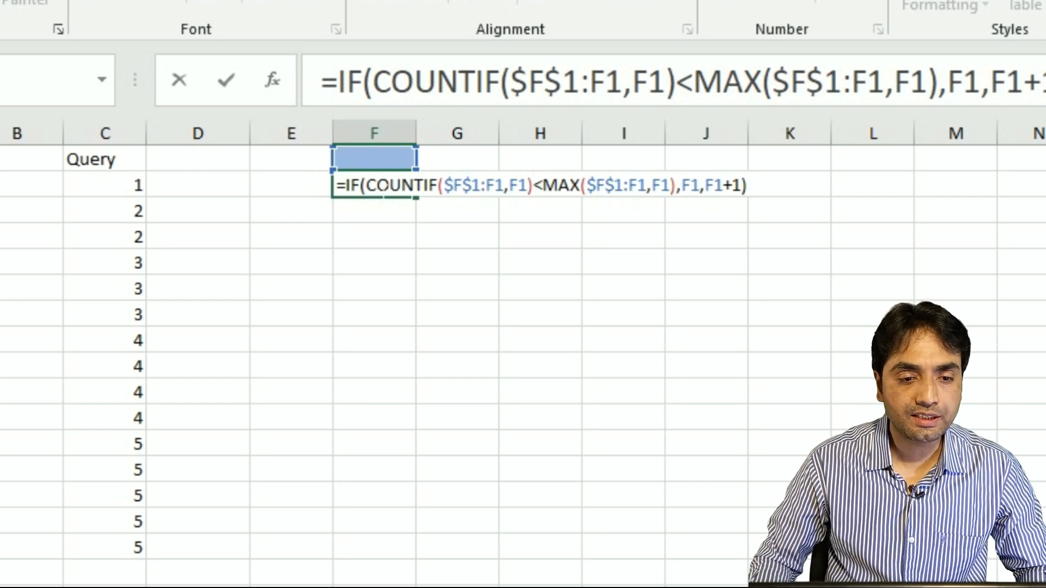
Preview the values of the COUNTIF part and the MAX part separately within the formula, restoring each expression
left_click_drag(366, 185, 532, 185)
key("F9")
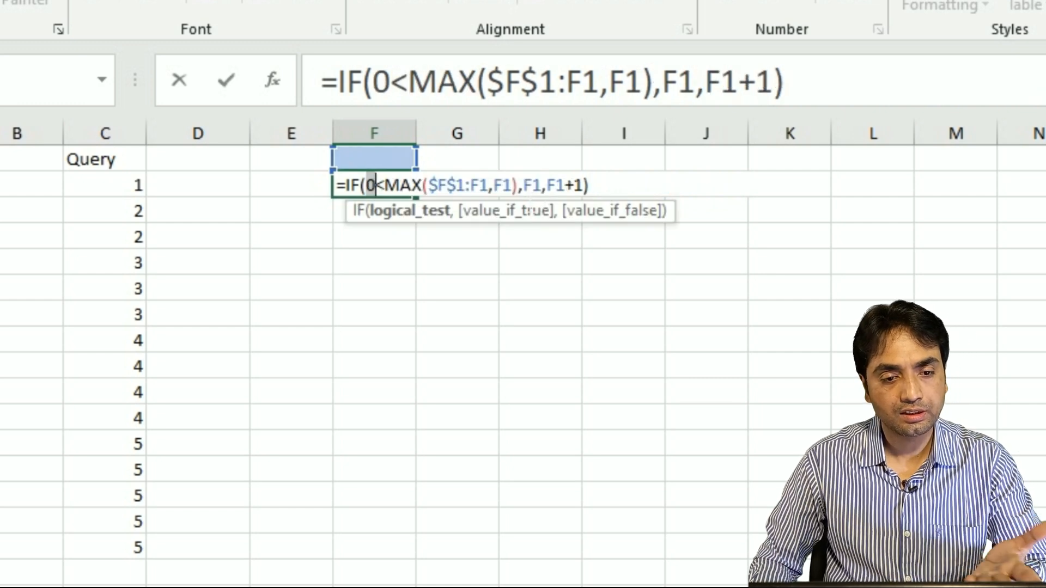
key("ctrl+z")
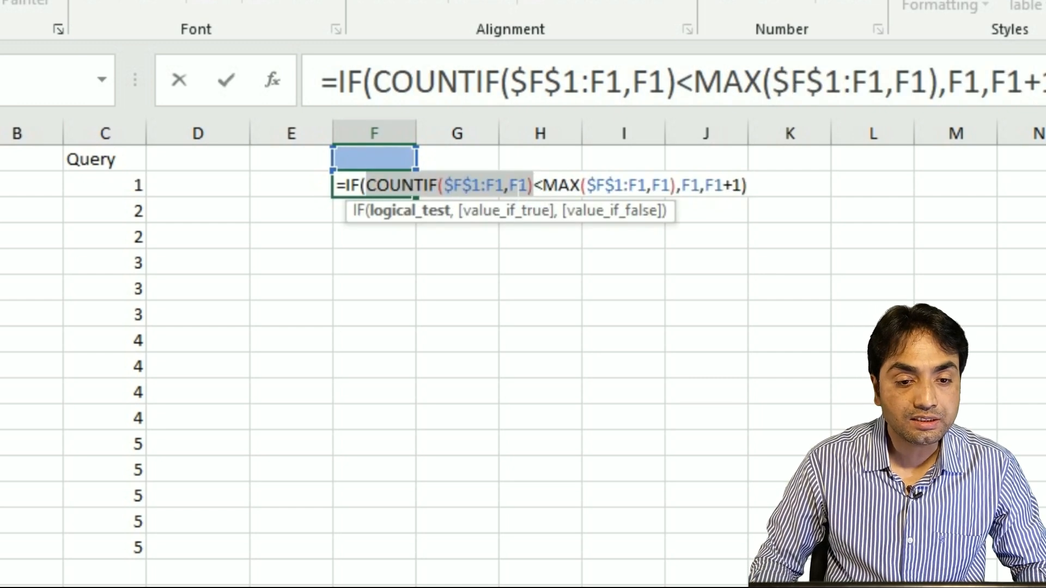
left_click_drag(543, 185, 676, 186)
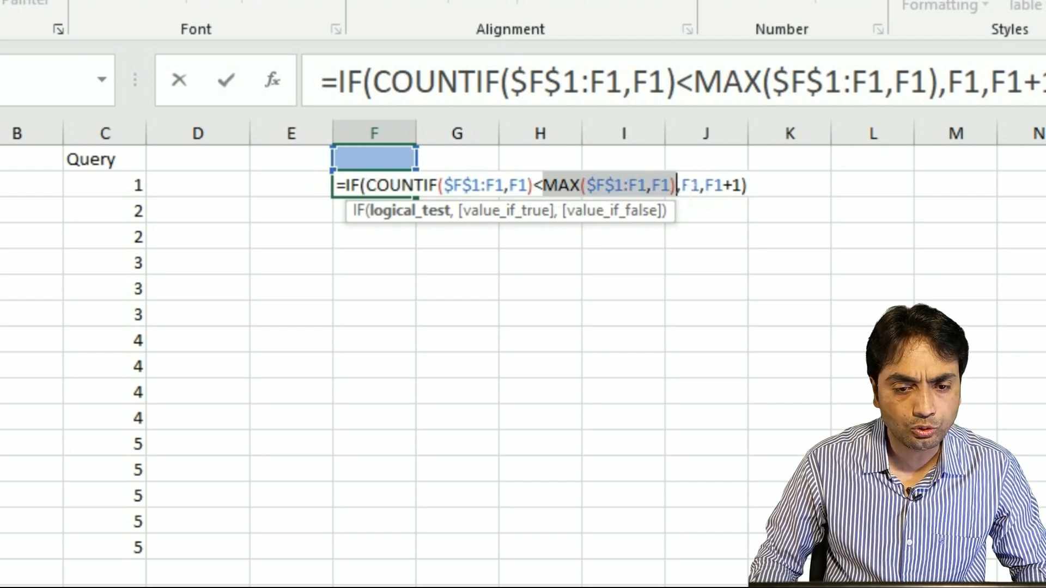
key("F9")
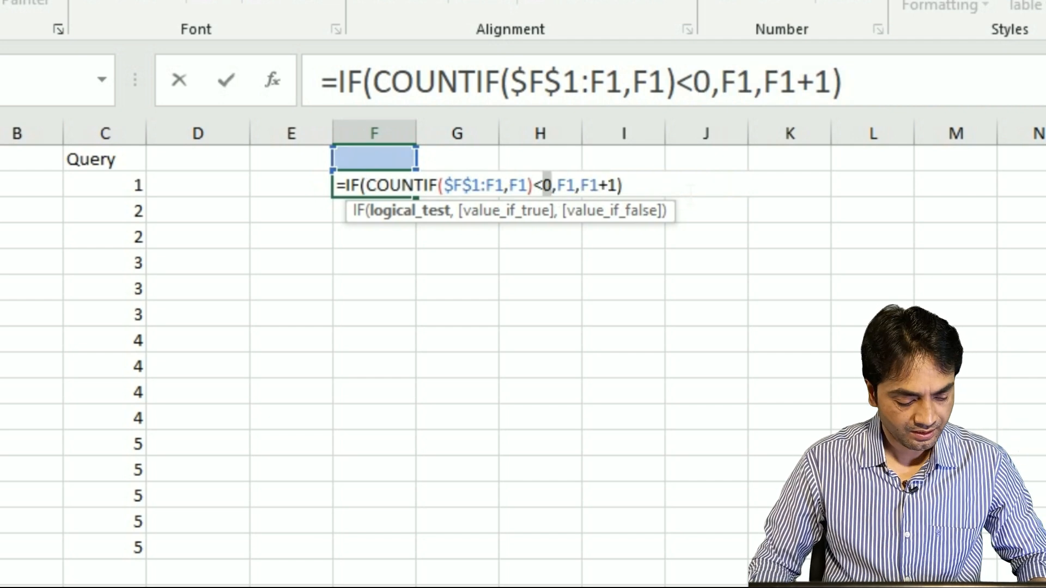
key("ctrl+z")
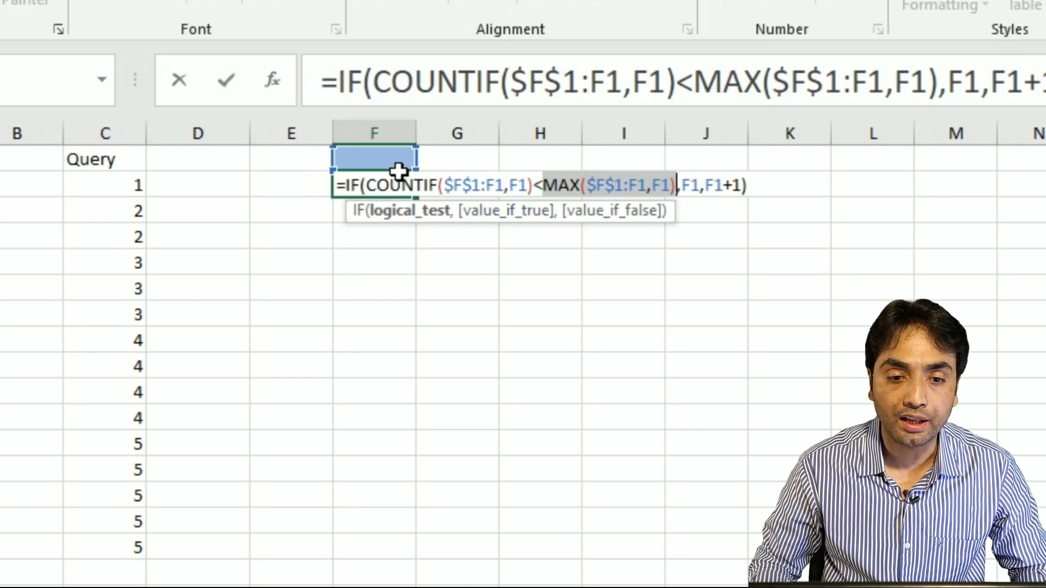
Inspect the IF arguments by evaluating the logical test and highlighting the value-if-false part, and restore the formula
double_click(690, 185)
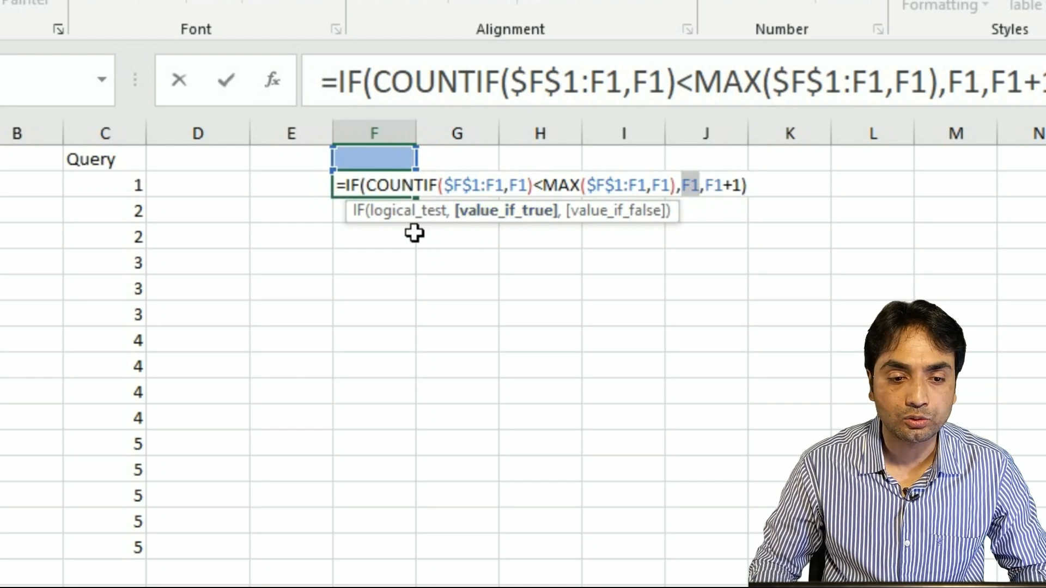
left_click(408, 210)
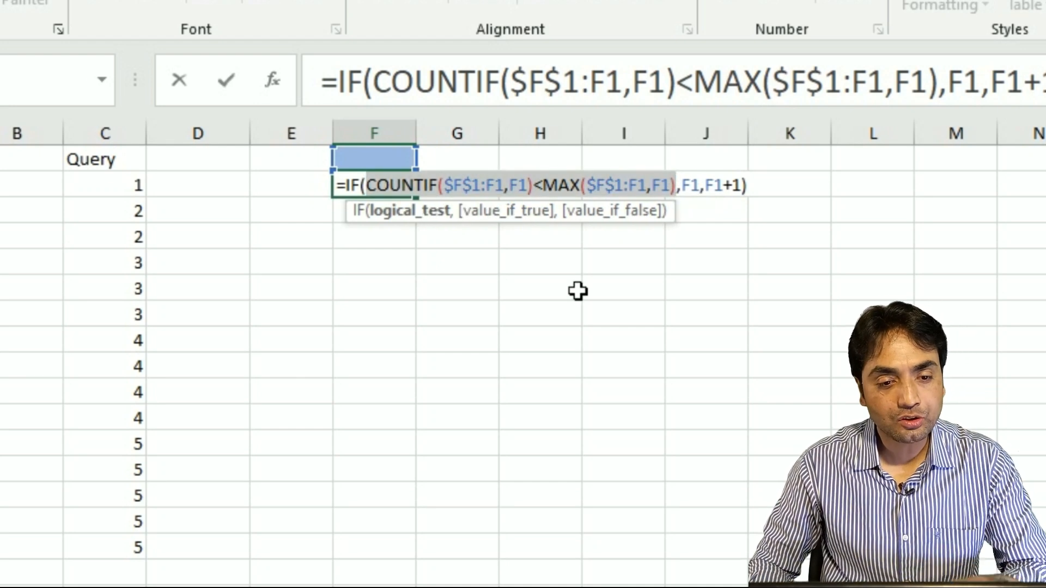
key("F9")
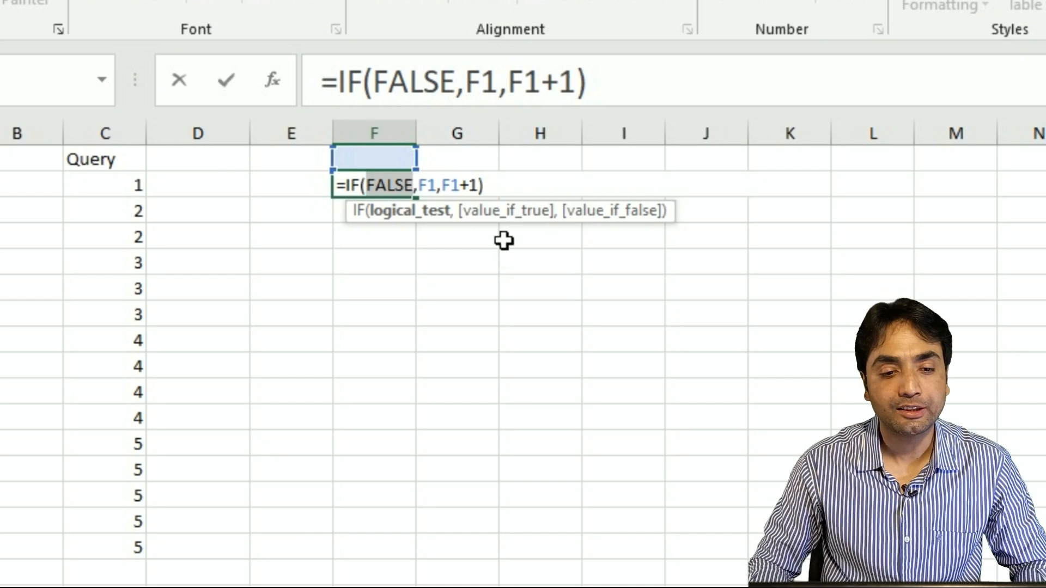
left_click(461, 194)
left_click_drag(440, 185, 478, 185)
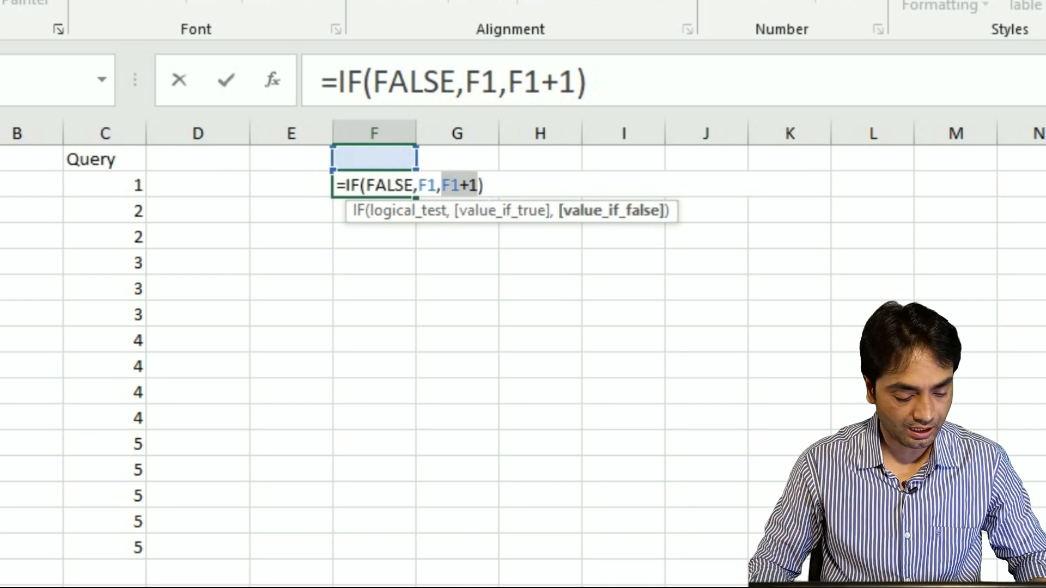
key("ctrl+z")
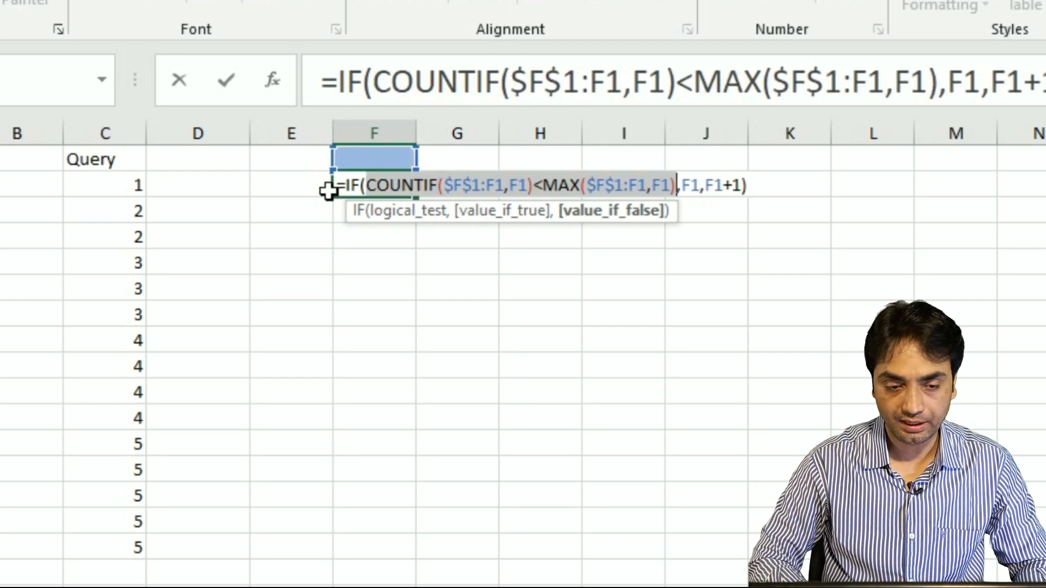
Commit the formula in F2 and fill it down column F through row 16
key("Return")
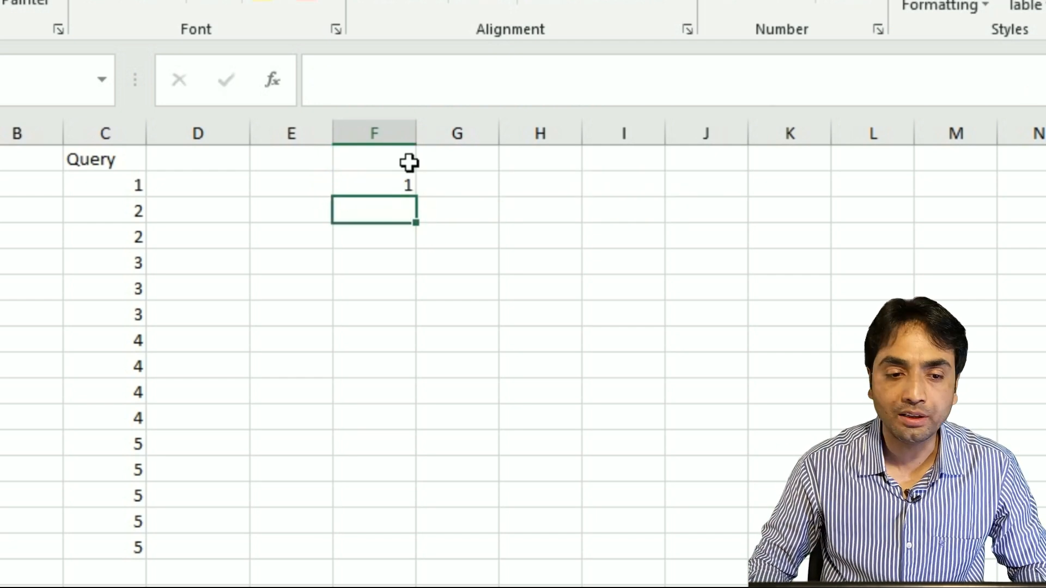
left_click(401, 192)
left_click_drag(427, 212, 430, 545)
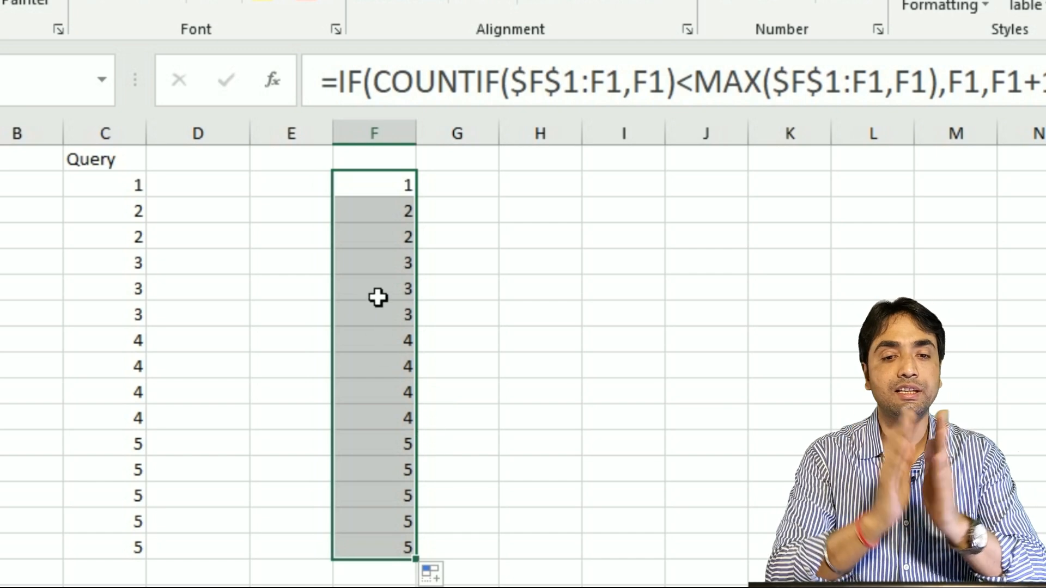
Evaluate the COUNTIF part and the MAX part inside the F3 formula, and restore the formula
left_click(387, 187)
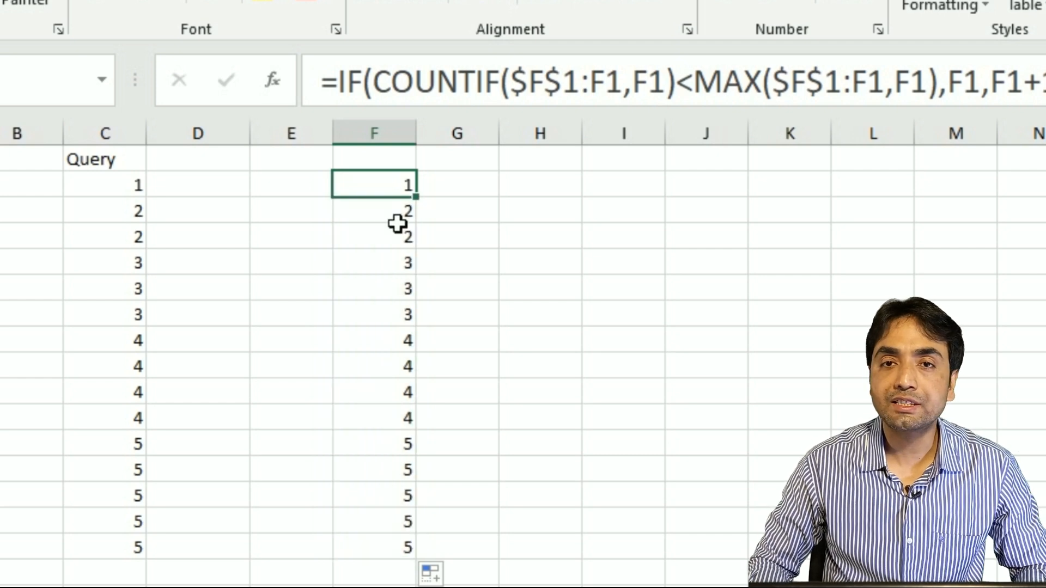
double_click(387, 210)
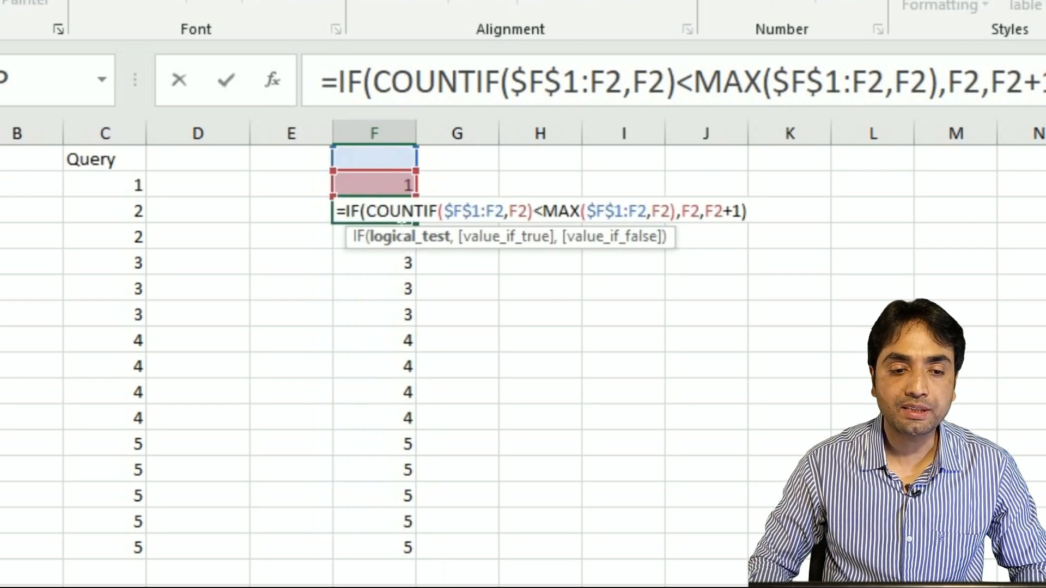
left_click_drag(366, 210, 534, 211)
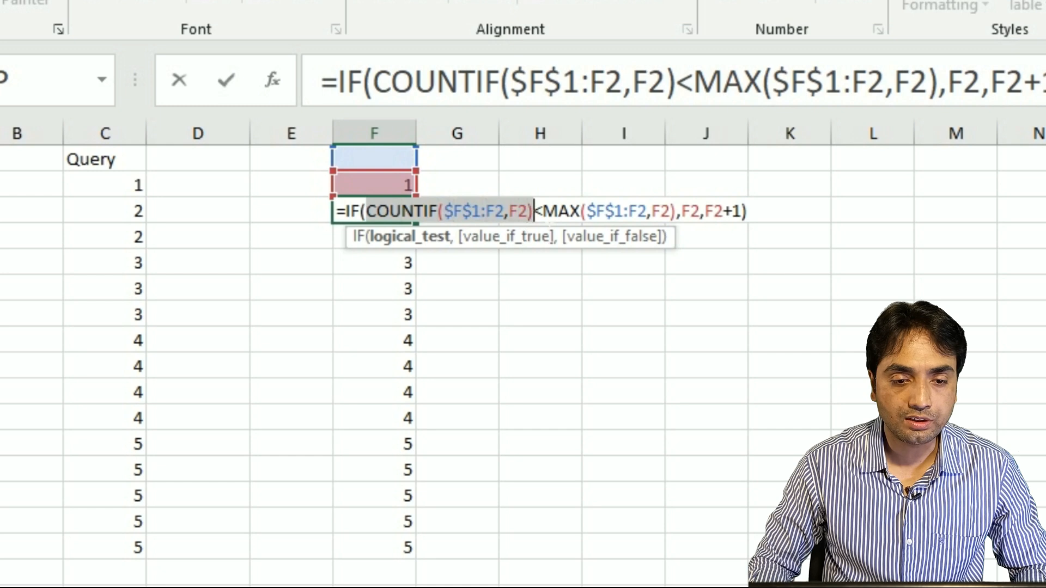
type("1")
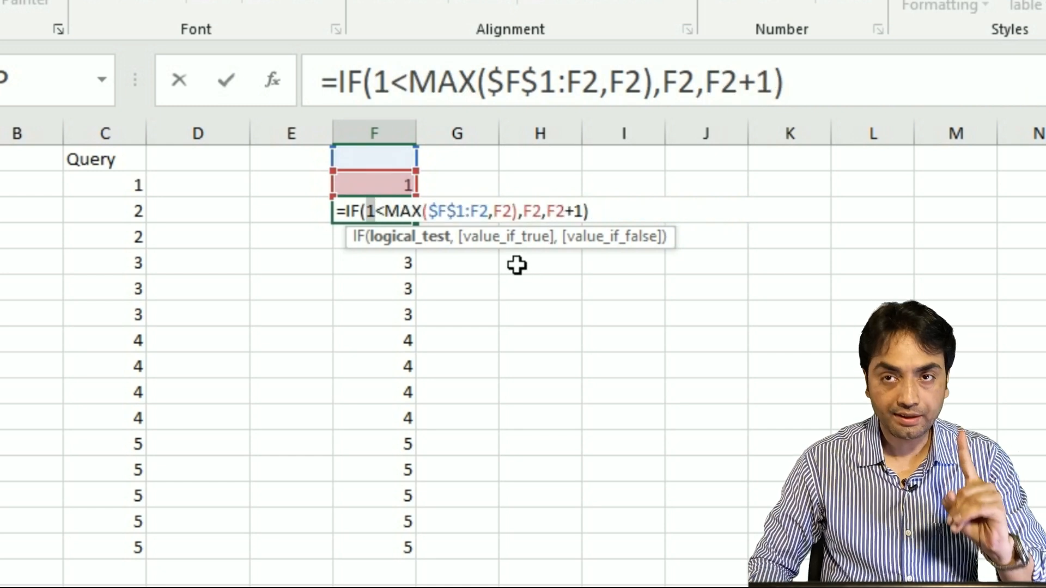
left_click_drag(385, 211, 513, 211)
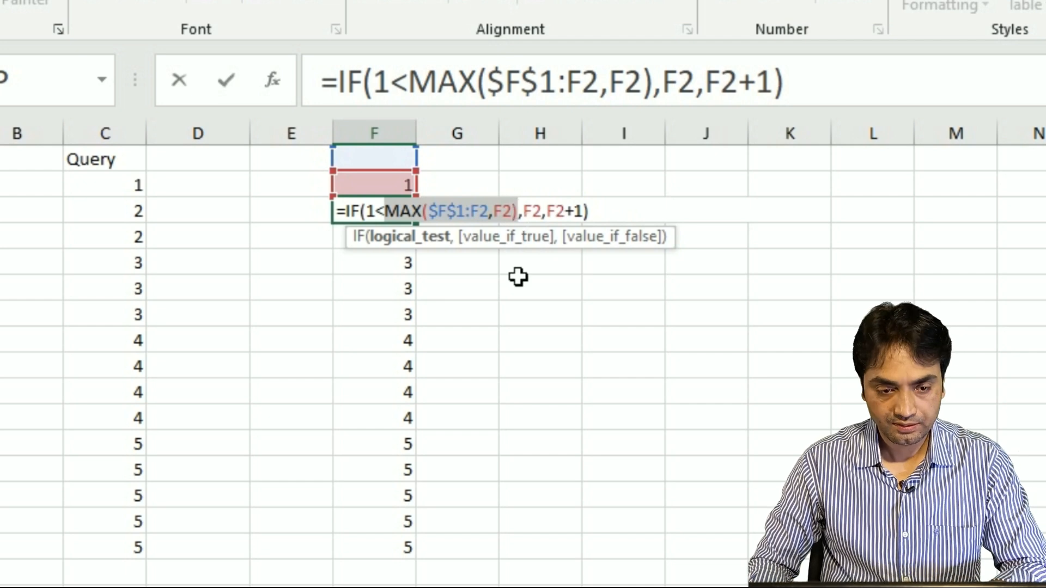
type("1:F3,F3)")
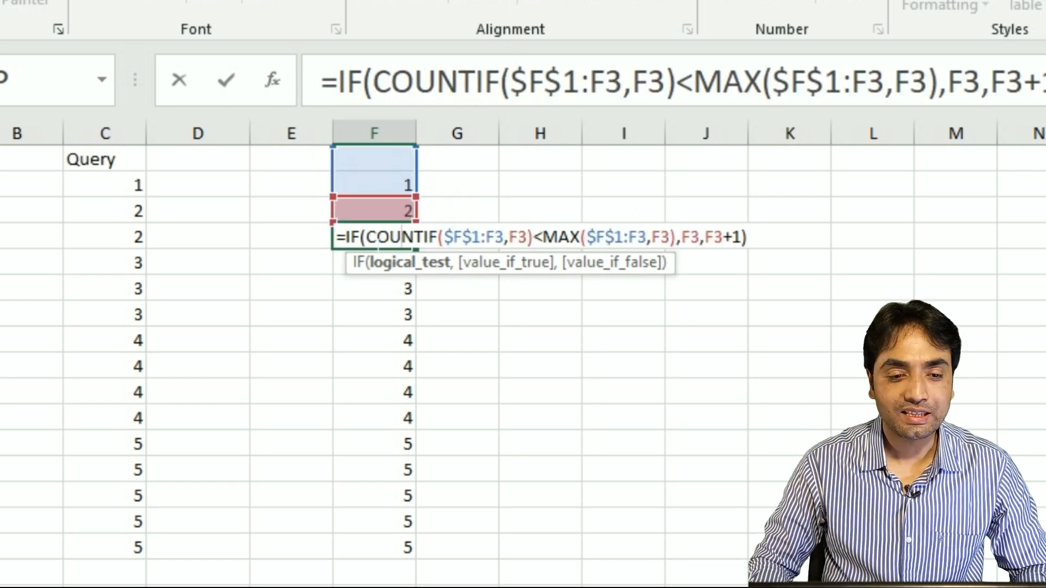
Evaluate the COUNTIF and MAX parts of the F4 formula, highlight its value-if-true argument, and restore the formula
left_click(376, 262)
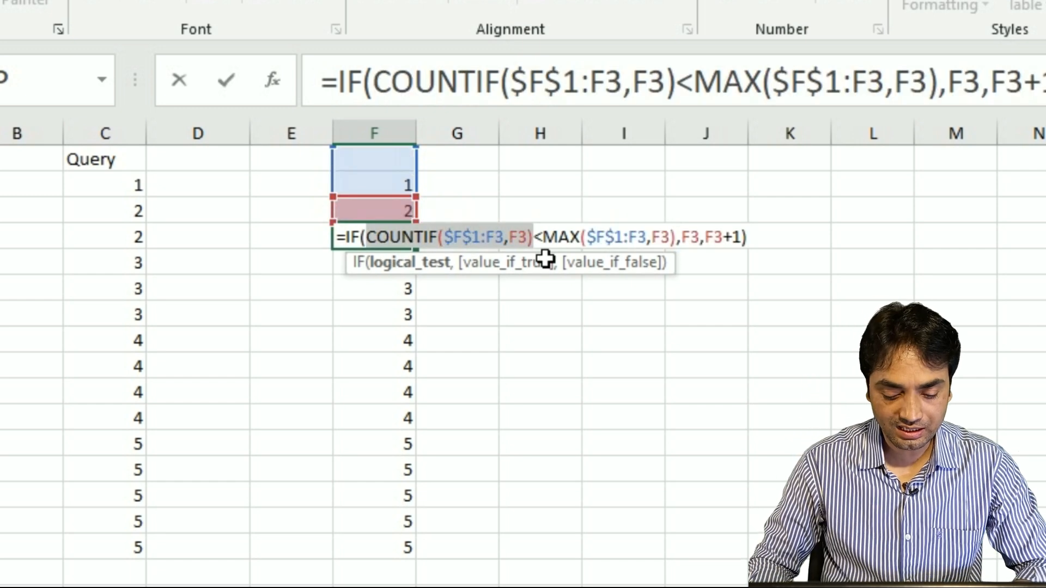
key("F9")
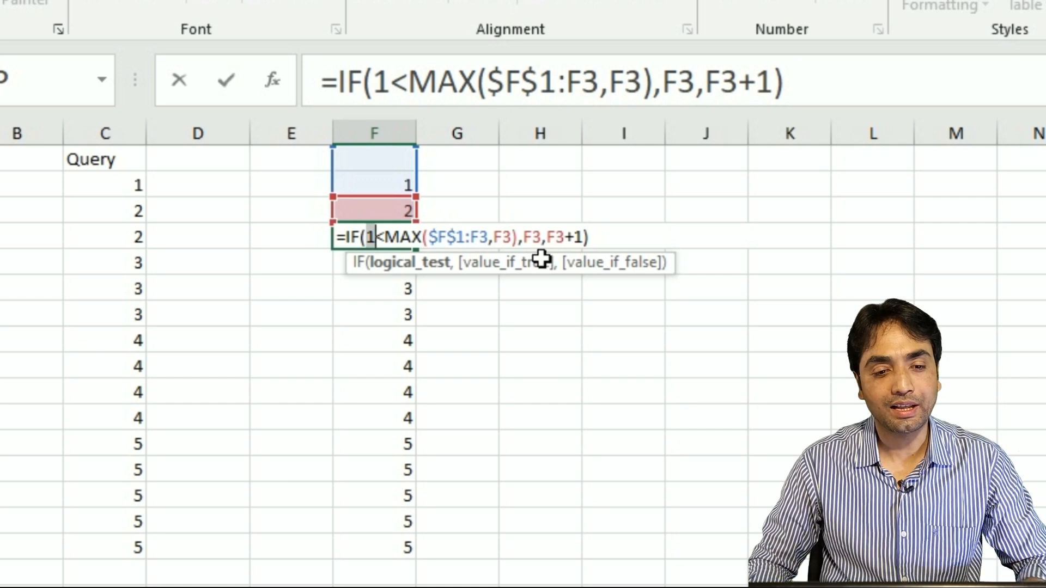
left_click_drag(384, 237, 518, 237)
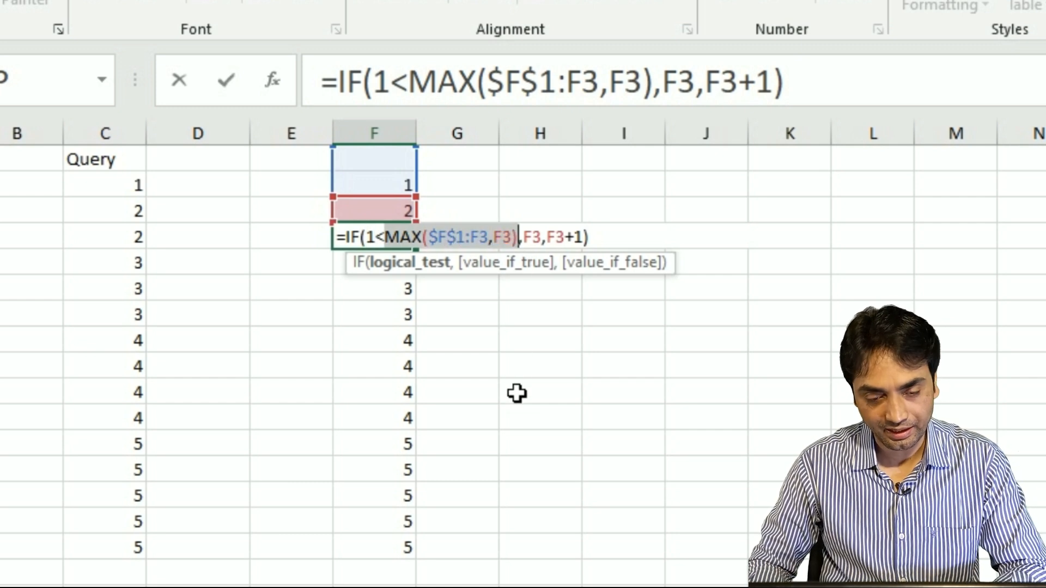
key("F9")
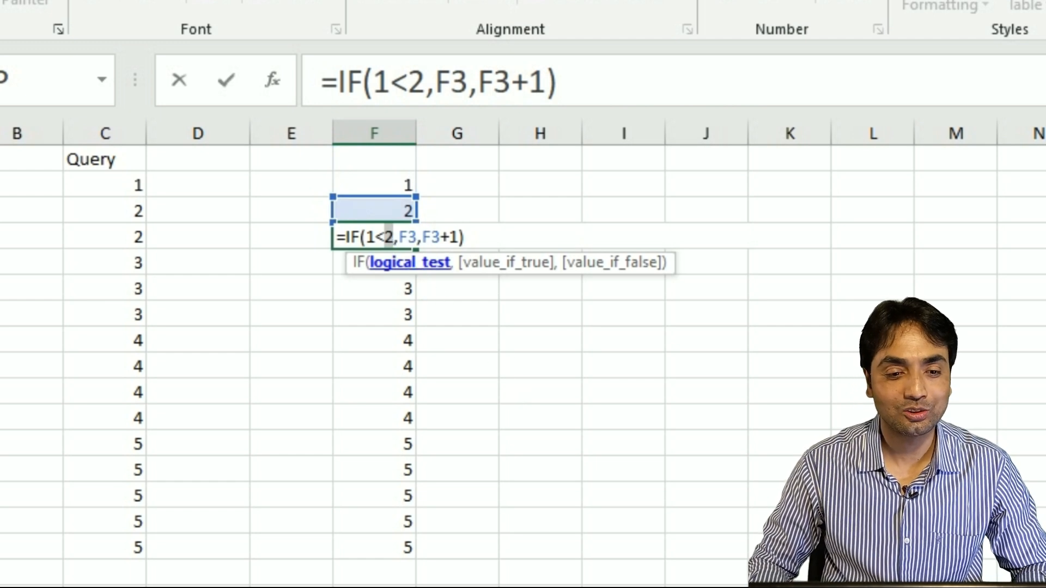
left_click_drag(398, 237, 418, 237)
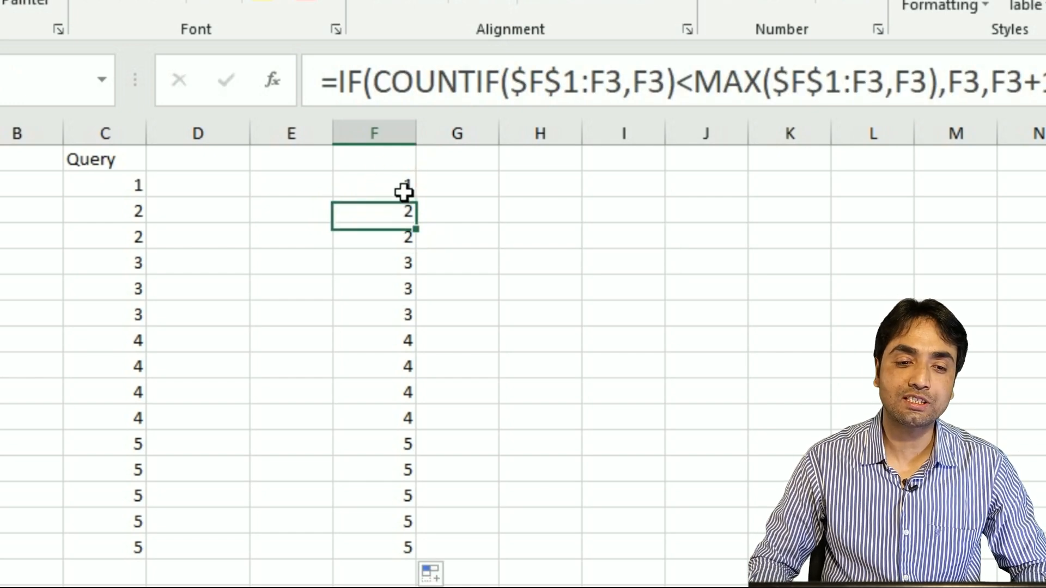
double_click(403, 188)
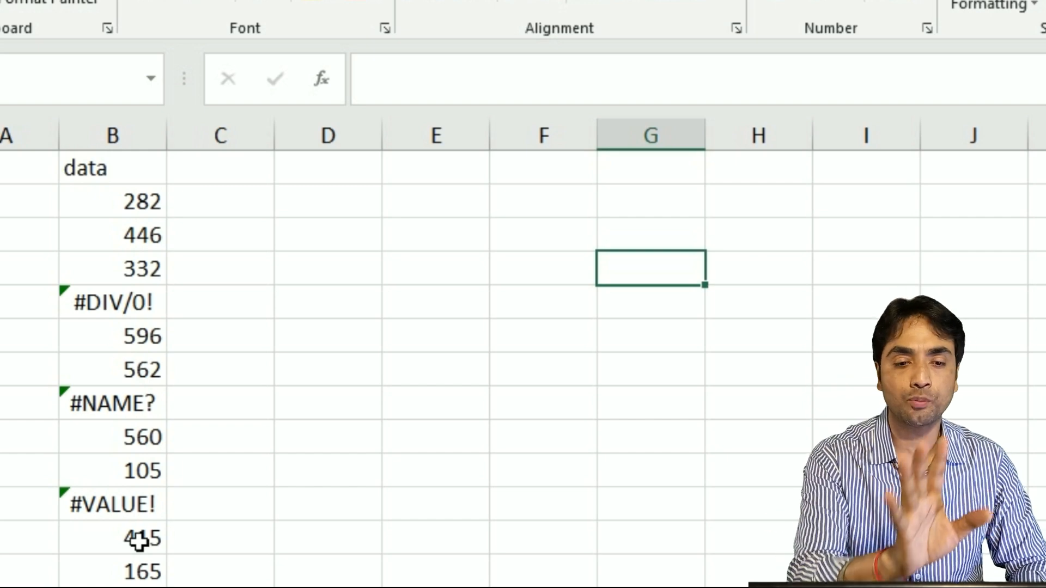
Start a formula in G4 nesting IF inside SUM, with ISERROR(B2:B13) as the logical test
type("=")
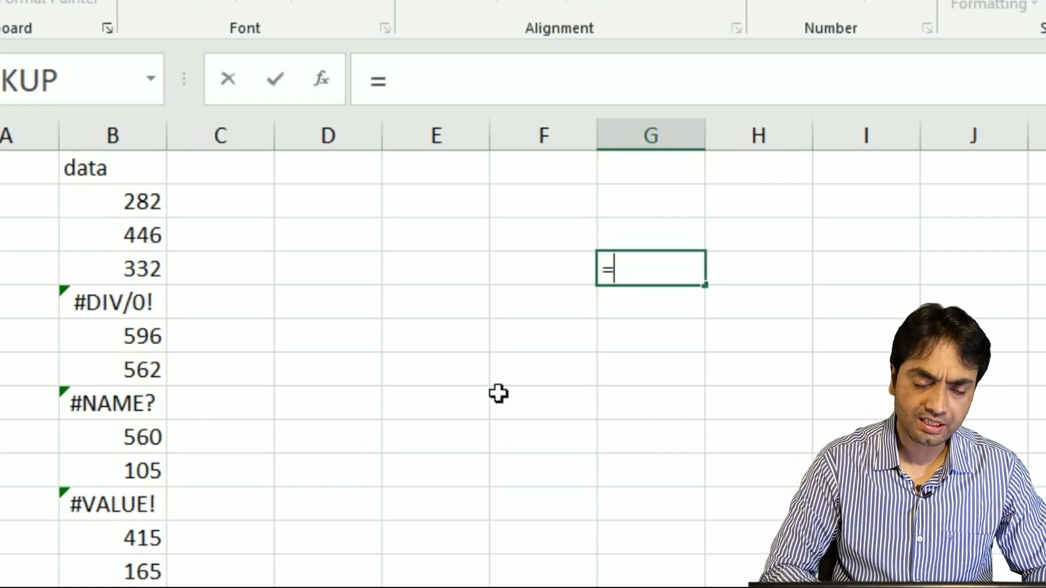
type("sum")
key("Tab")
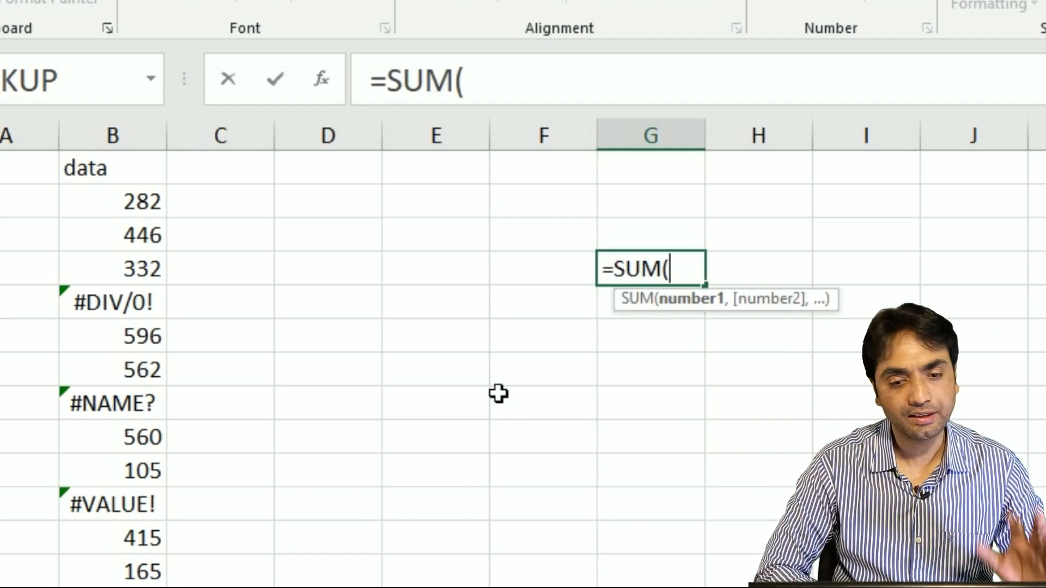
type("if")
key("Tab")
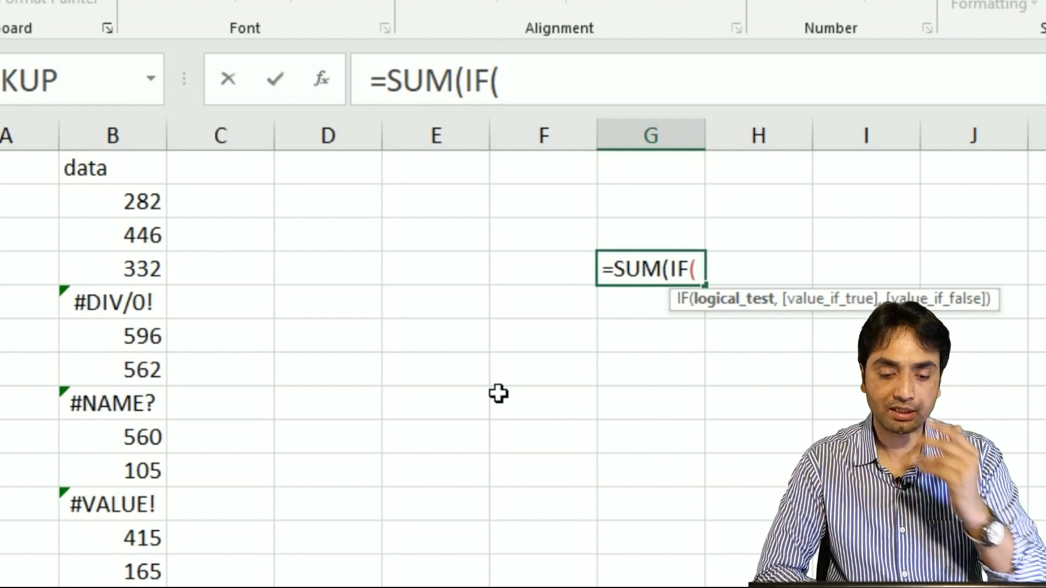
type("iserr")
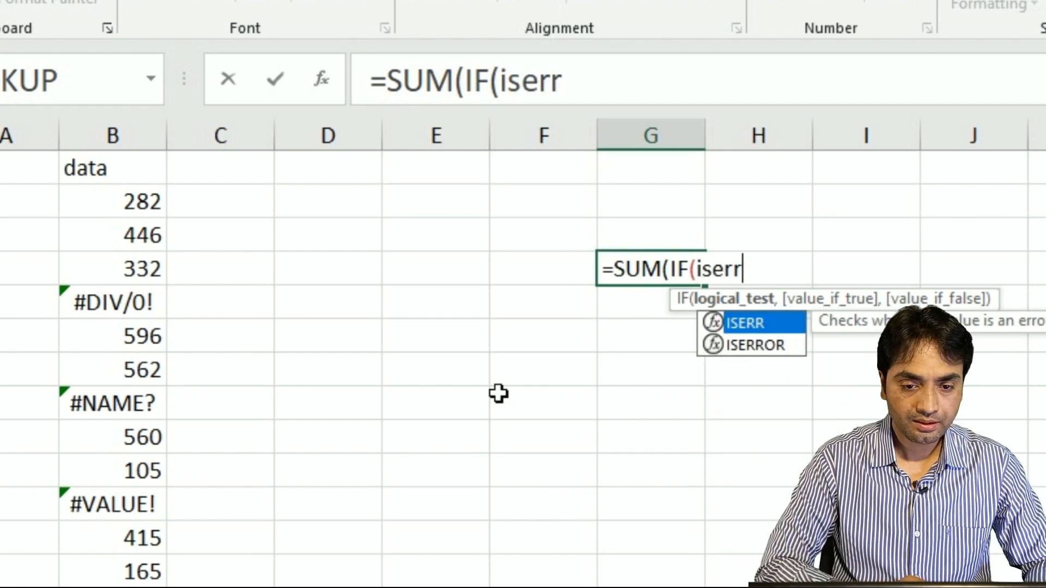
key("Down")
key("Tab")
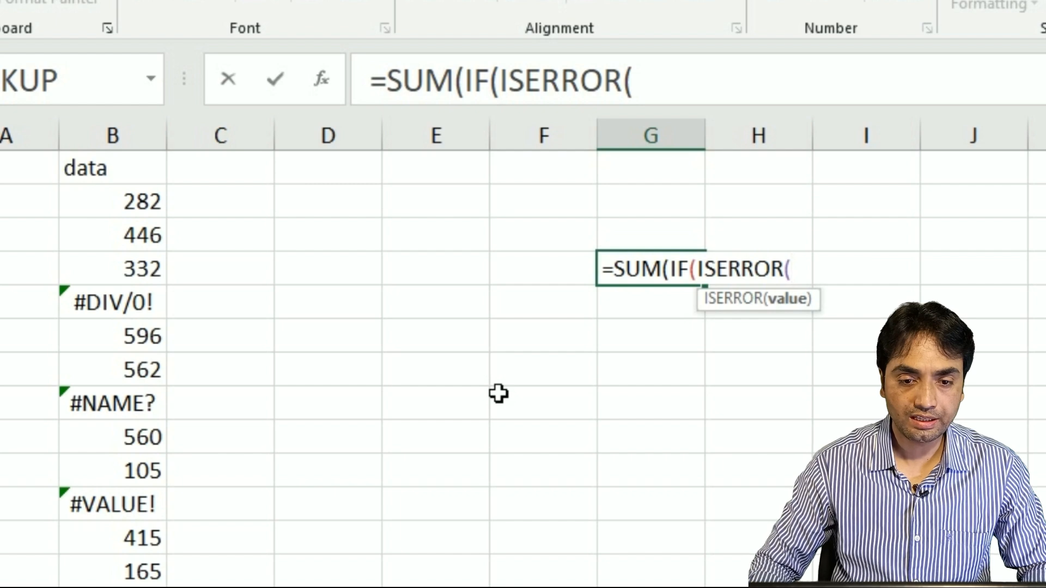
left_click(129, 215)
left_click_drag(130, 215, 133, 574)
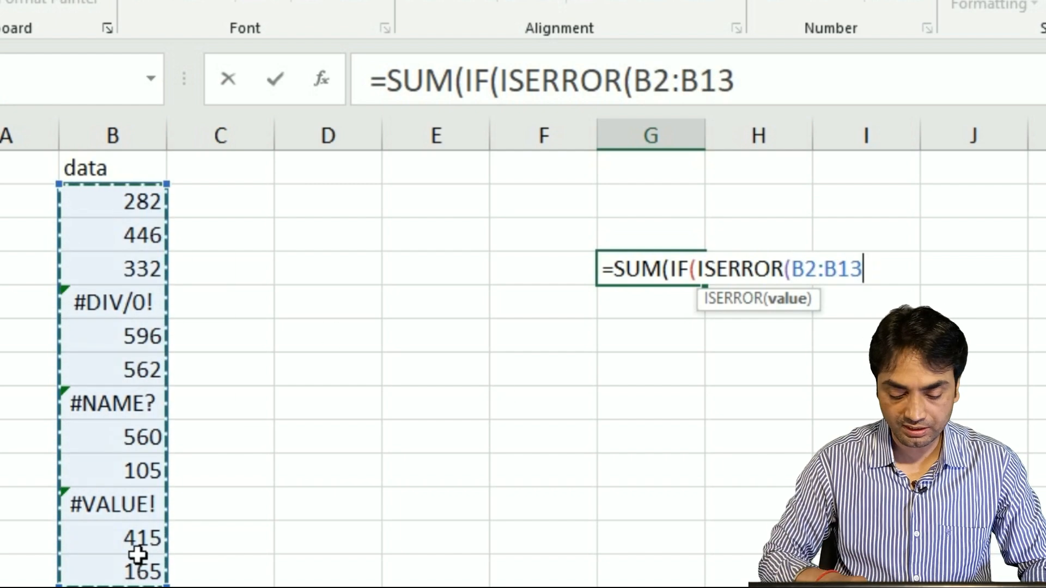
type(")")
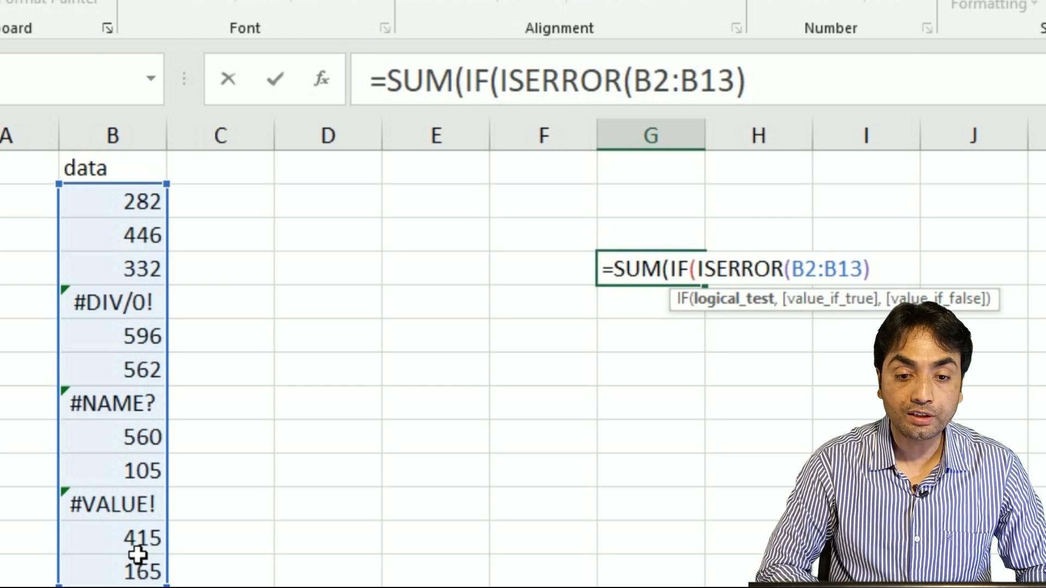
Complete the IF with "" as value if true and B2:B13 as value if false, and commit it as an array formula
type(",\"\",")
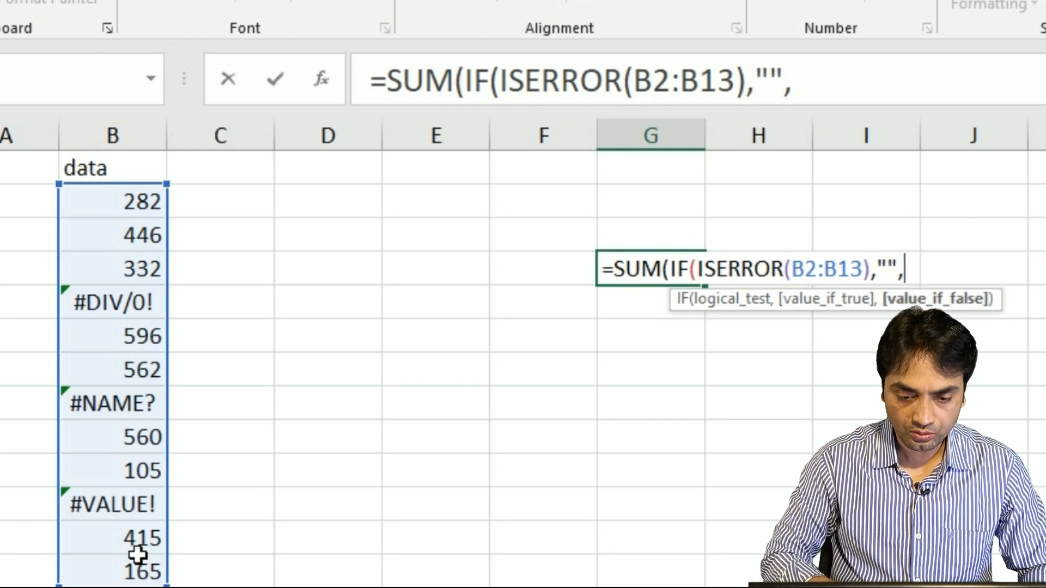
left_click_drag(136, 205, 139, 573)
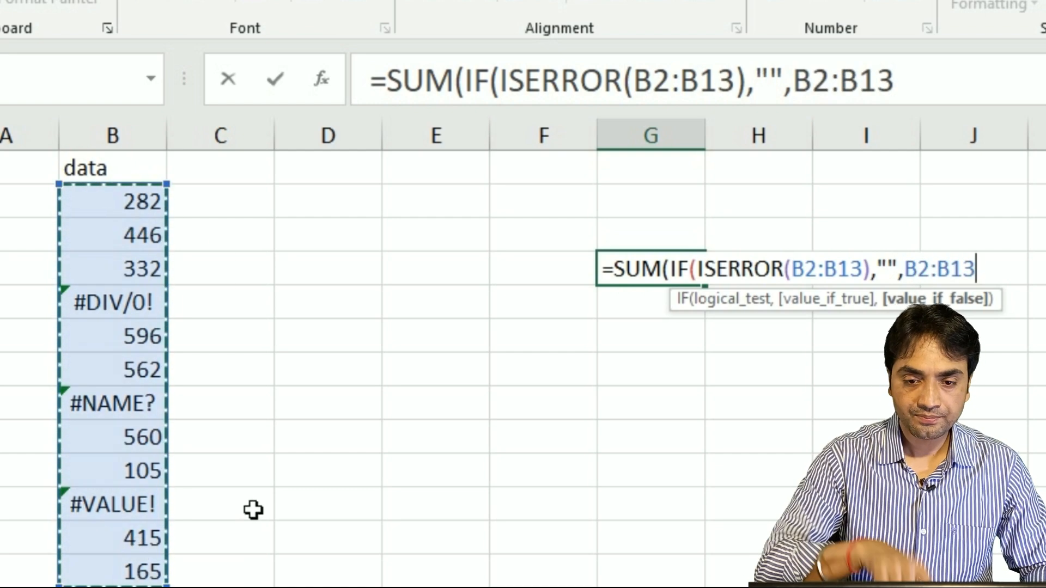
type("))")
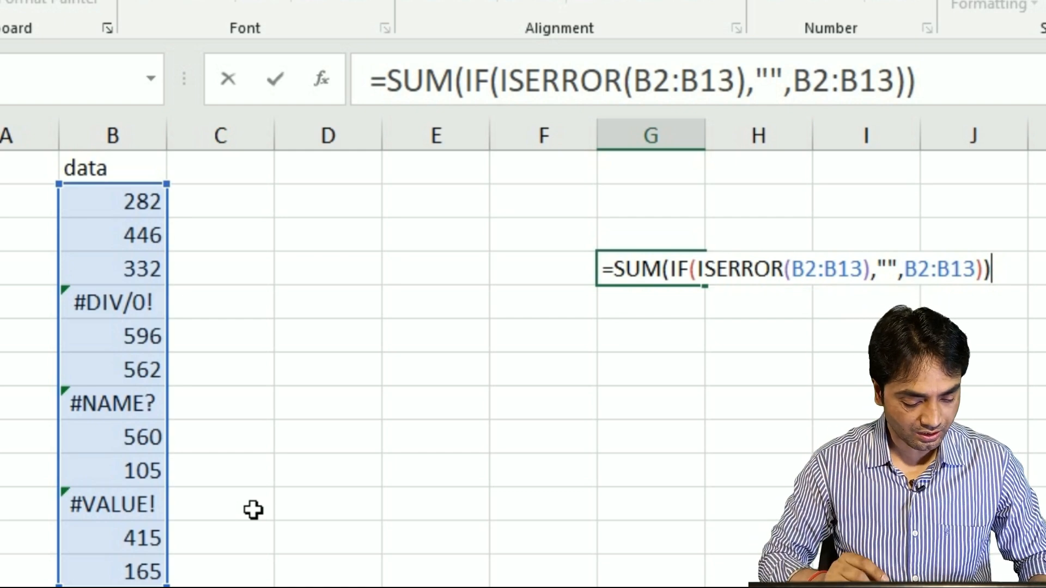
key("ctrl+shift+Return")
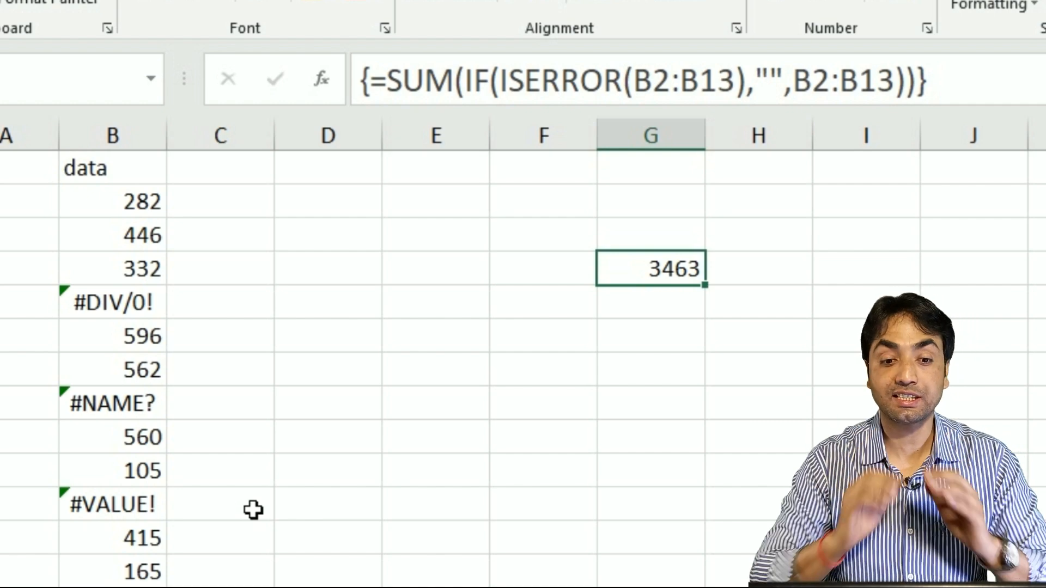
Start a SUMIF formula in G5 with B2:B13 as the range
key("Down")
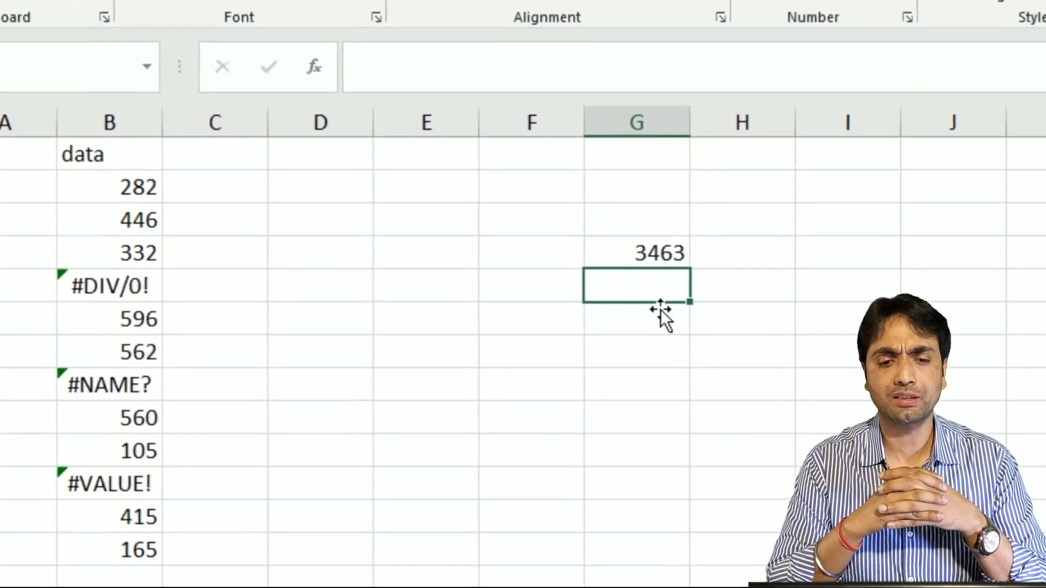
type("=sumif")
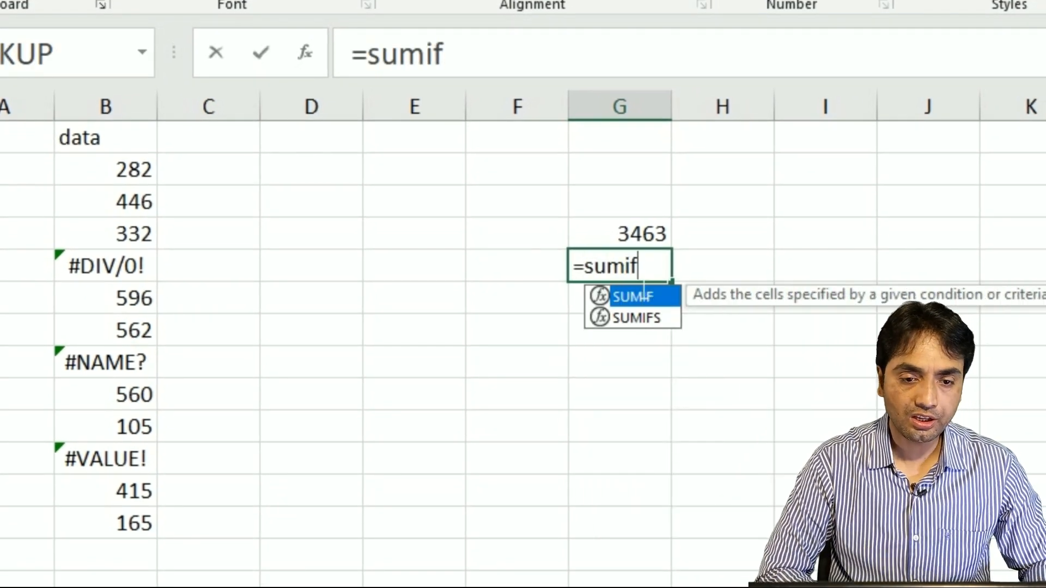
key("Tab")
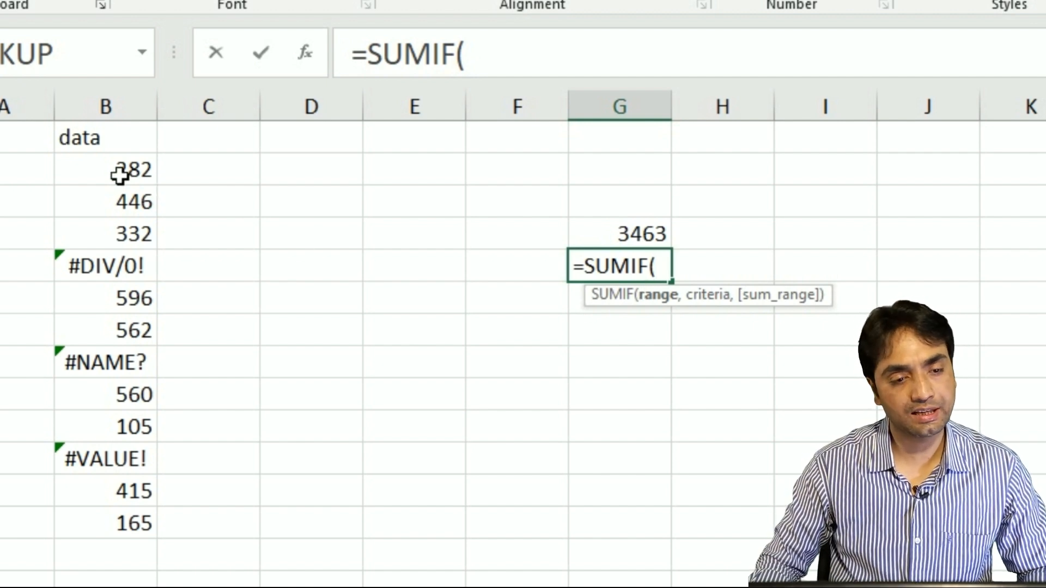
left_click_drag(119, 175, 136, 522)
type(",")
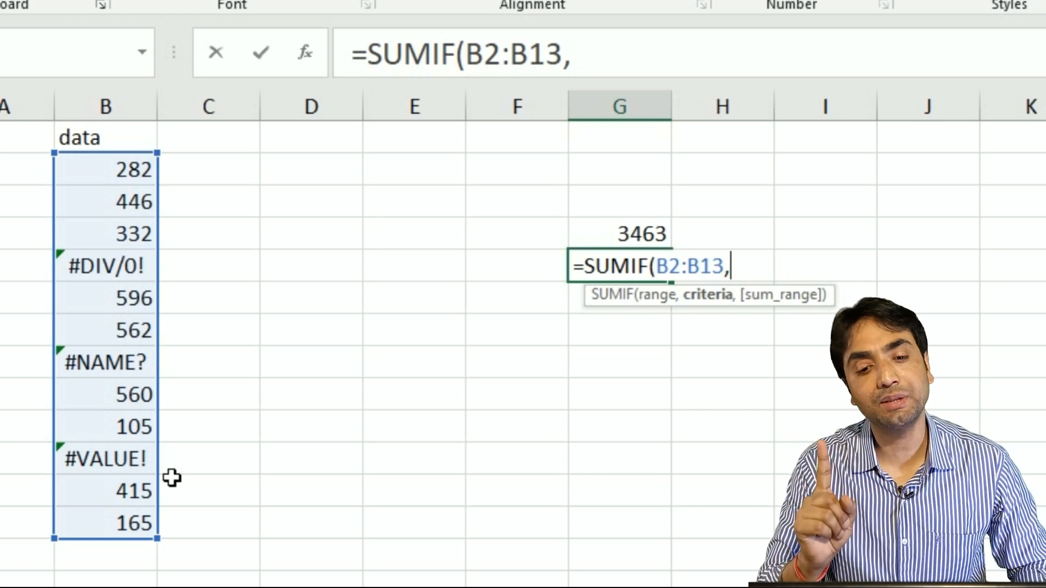
Enter ">-9e+307" as the SUMIF criterion, and close and commit the formula
type("\">")
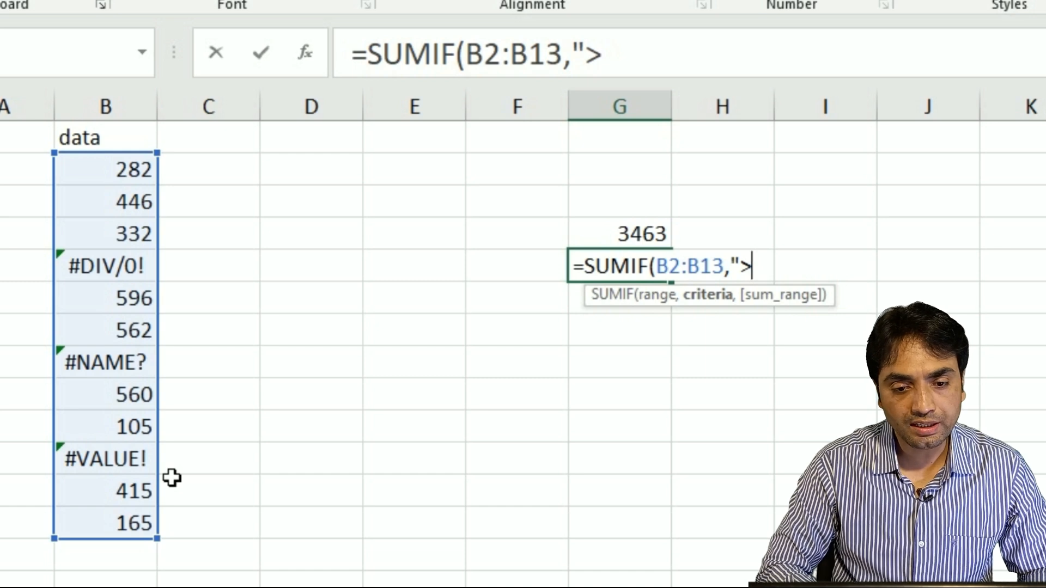
type("-")
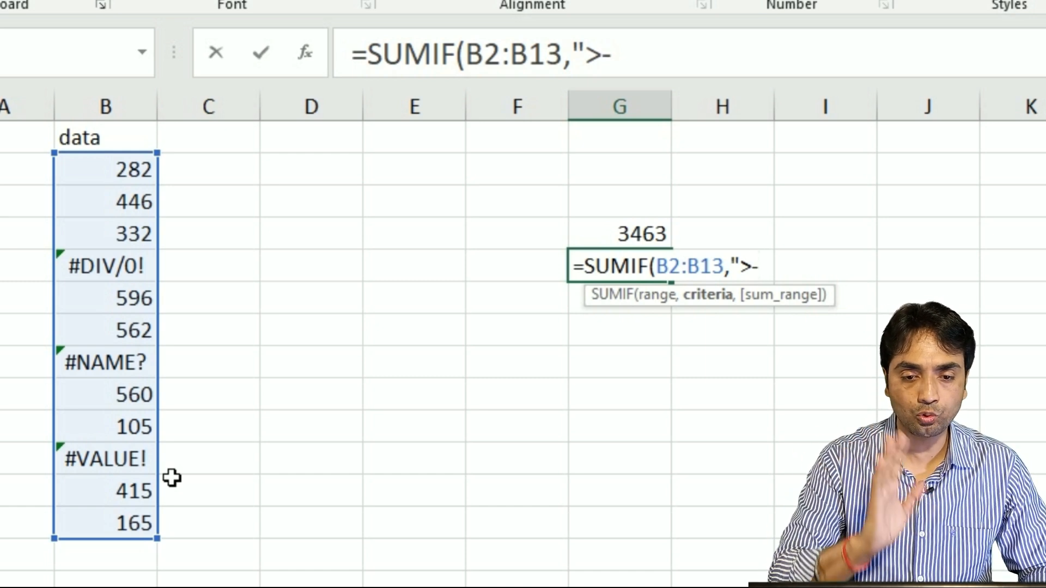
type("9e")
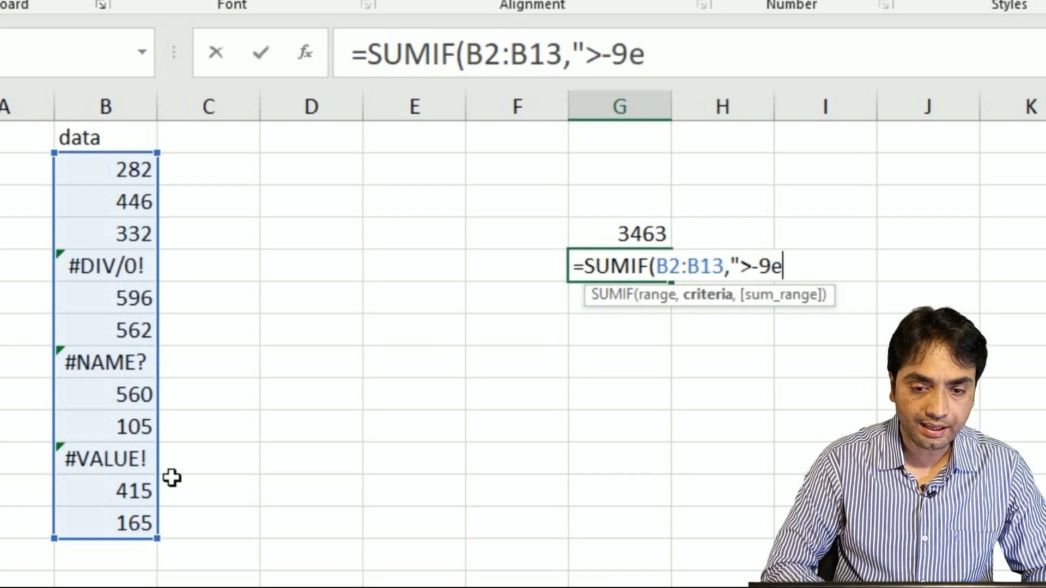
type("+")
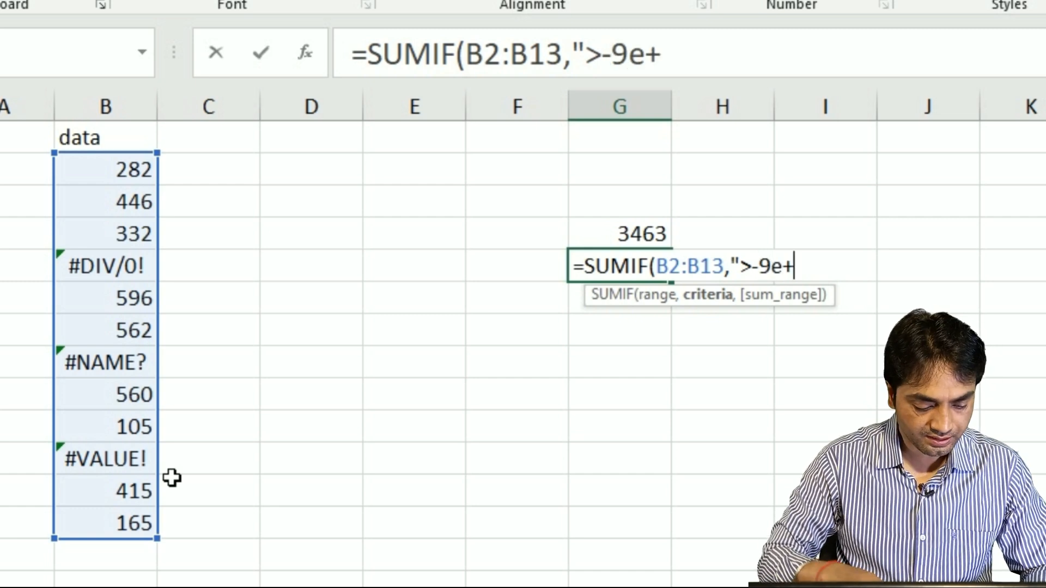
type("307")
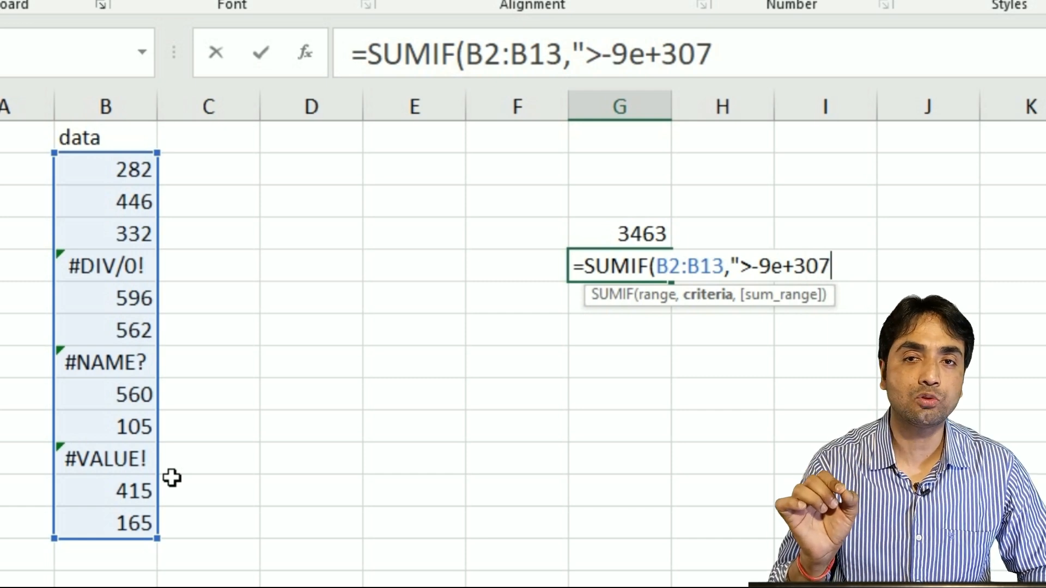
type("\"")
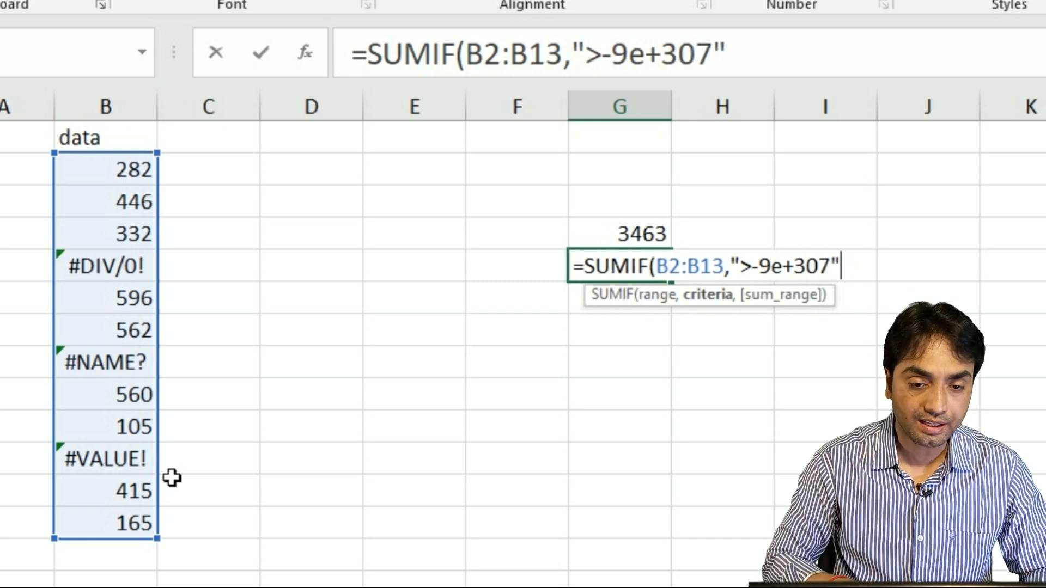
type(")")
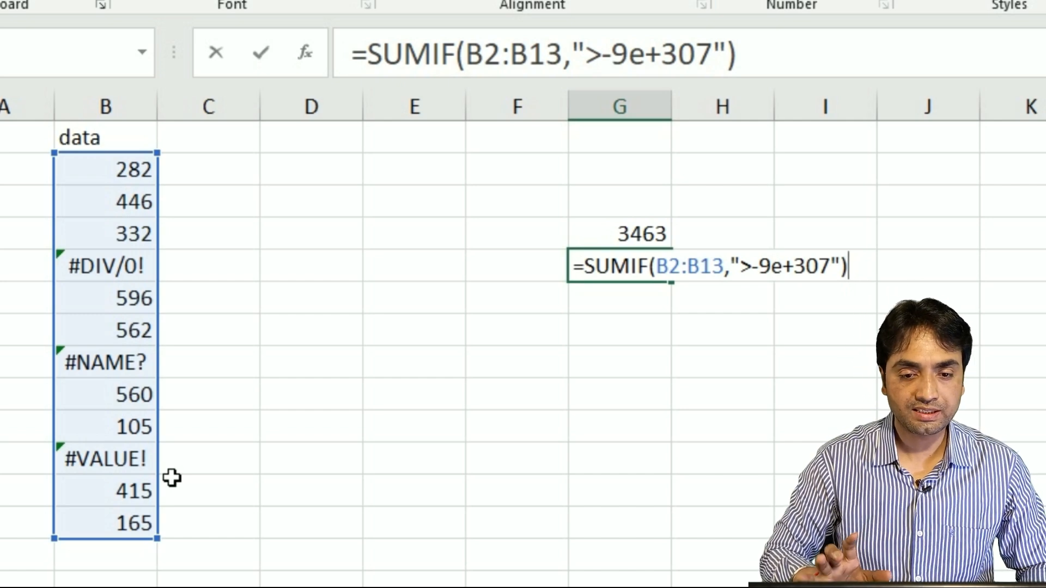
key("Return")
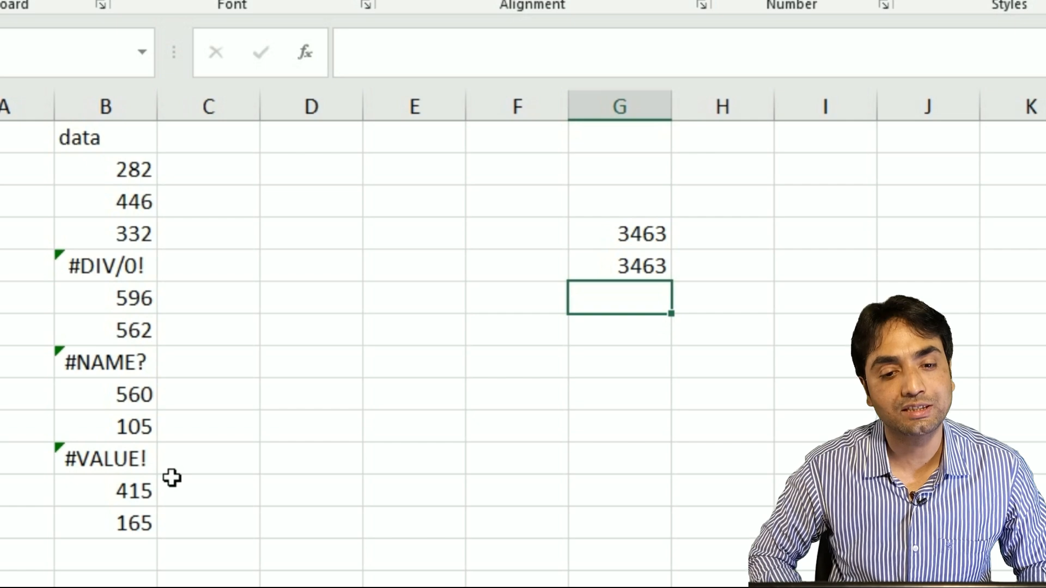
Start a formula in G6 nesting IFERROR inside SUM
key("Up")
key("Up")
key("Down")
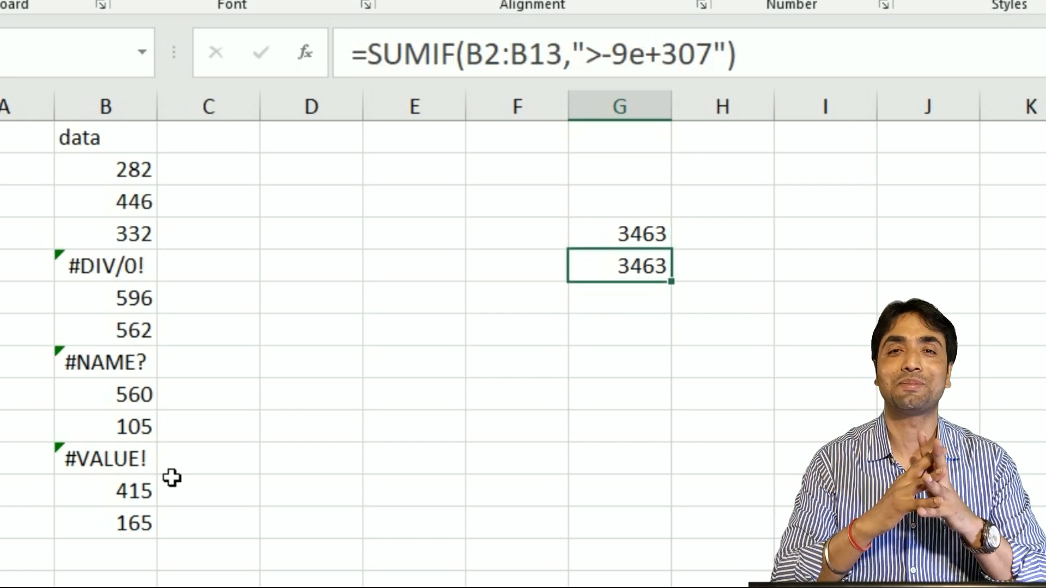
left_click(637, 315)
type("=sum")
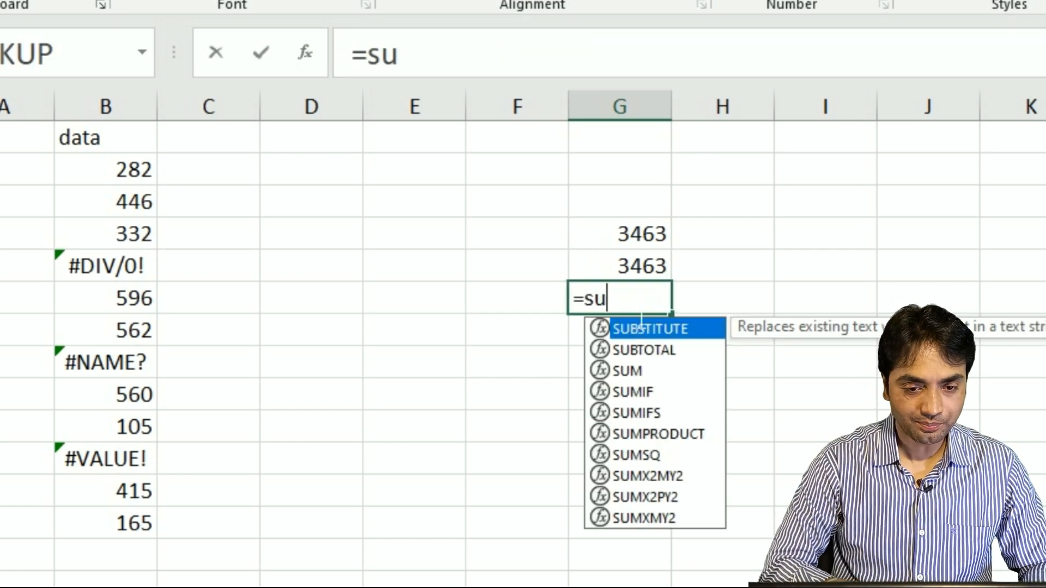
key("Tab")
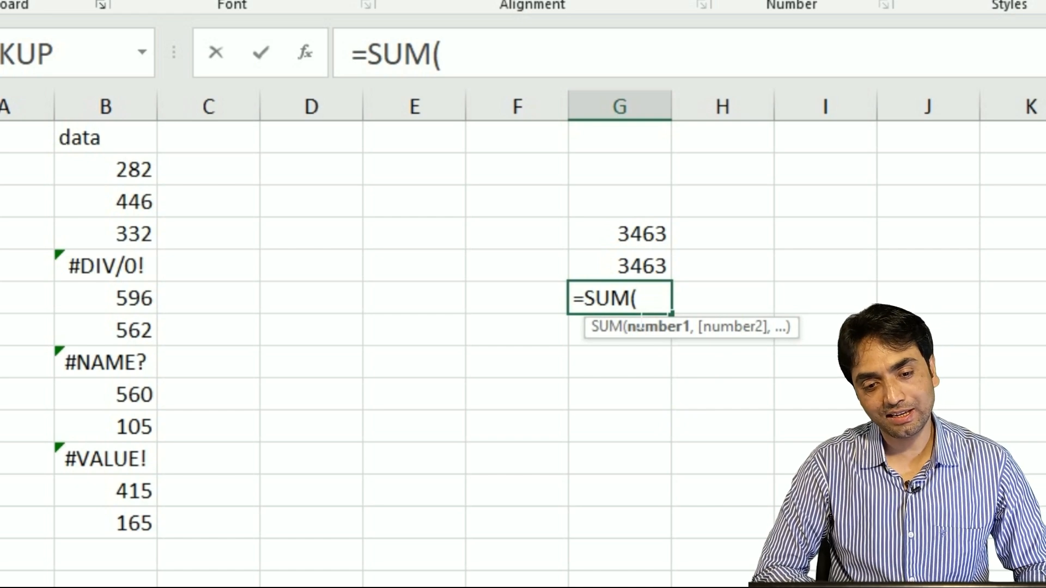
type("iferro")
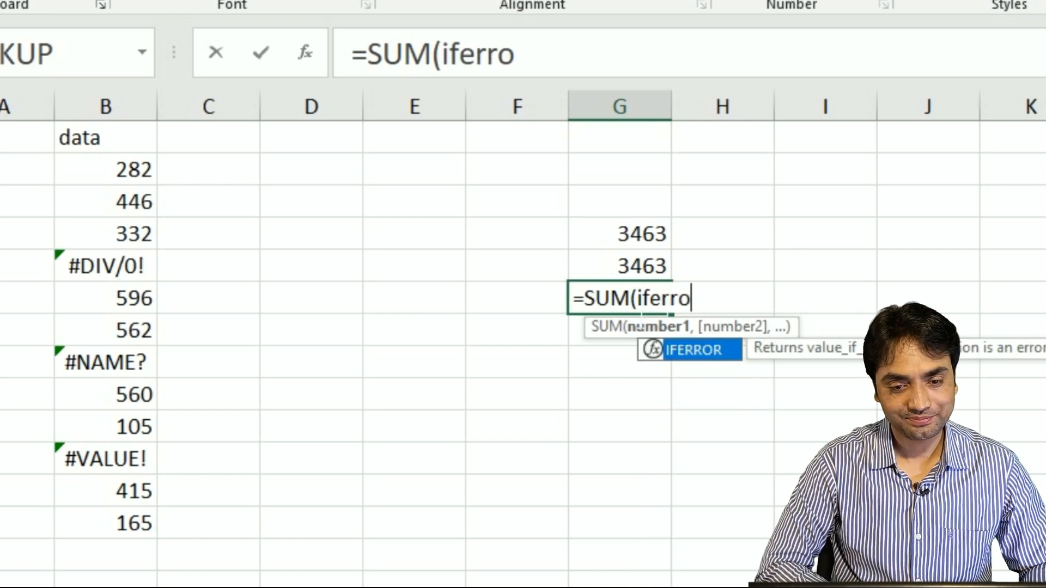
key("Tab")
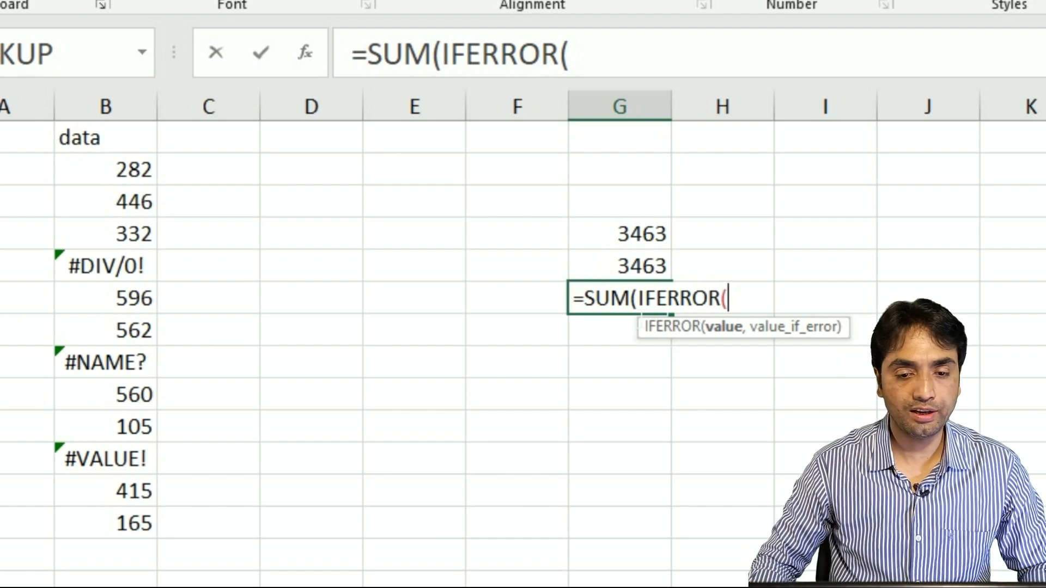
Give IFERROR the range B2:B13 as value and "" as value if error, and commit it as an array formula
left_click_drag(118, 176, 152, 508)
type(",")
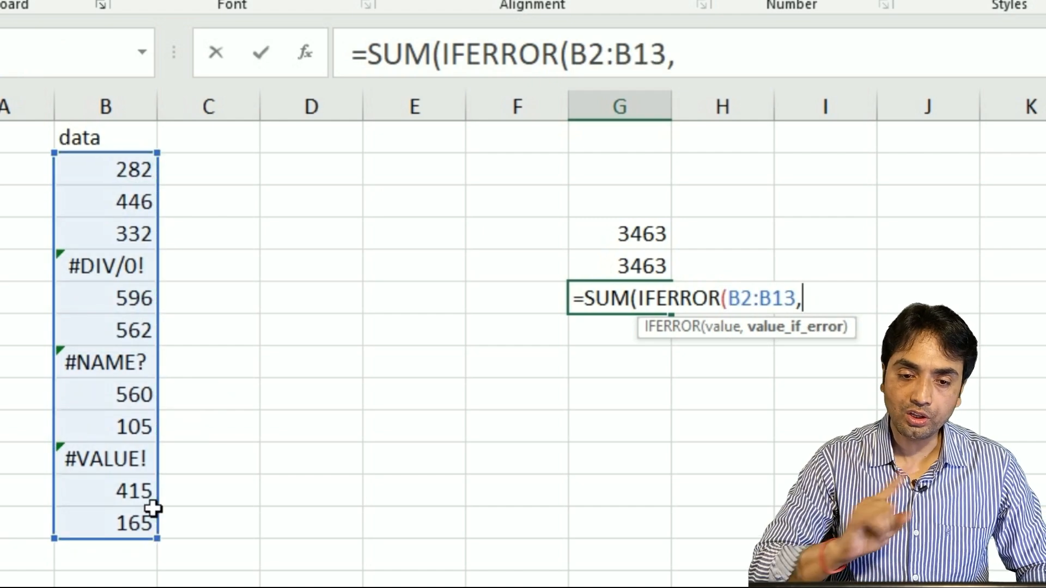
type("\"\"))")
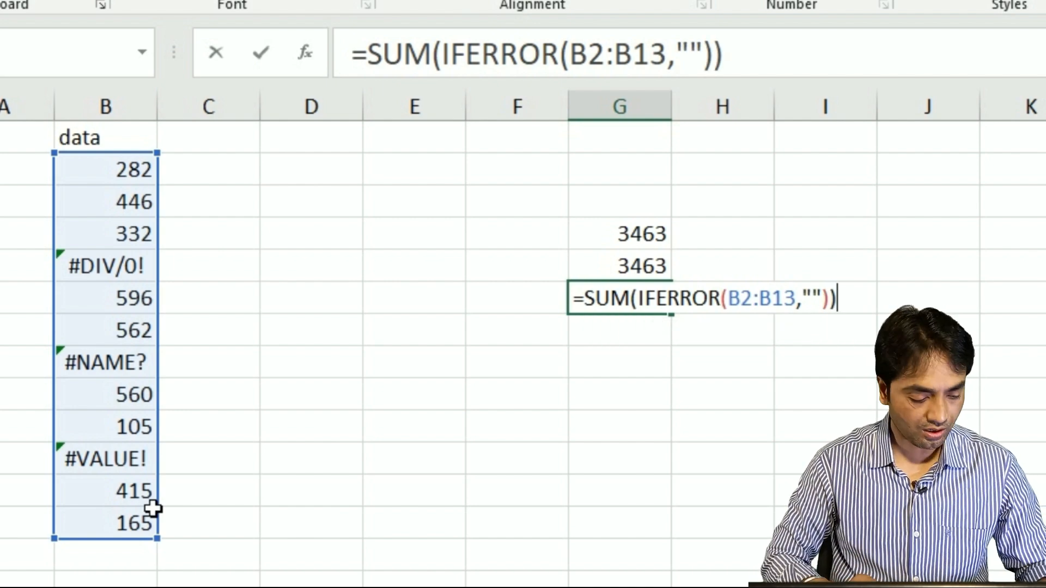
key("ctrl+shift+Return")
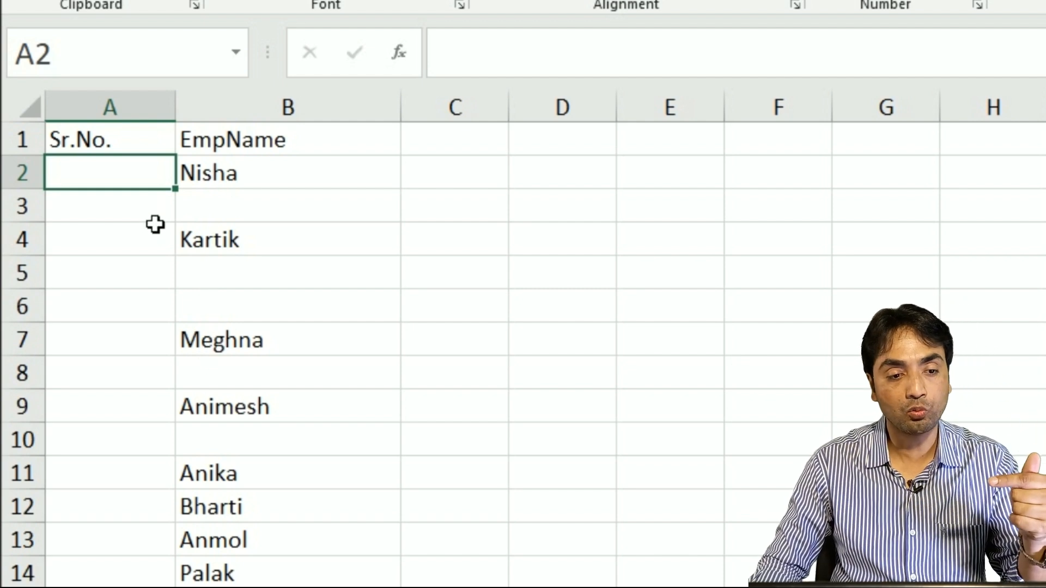
Start an IF formula in A2 that tests B2="" and returns "" when true
left_click(210, 180)
key("ctrl+Down")
key("ctrl+Down")
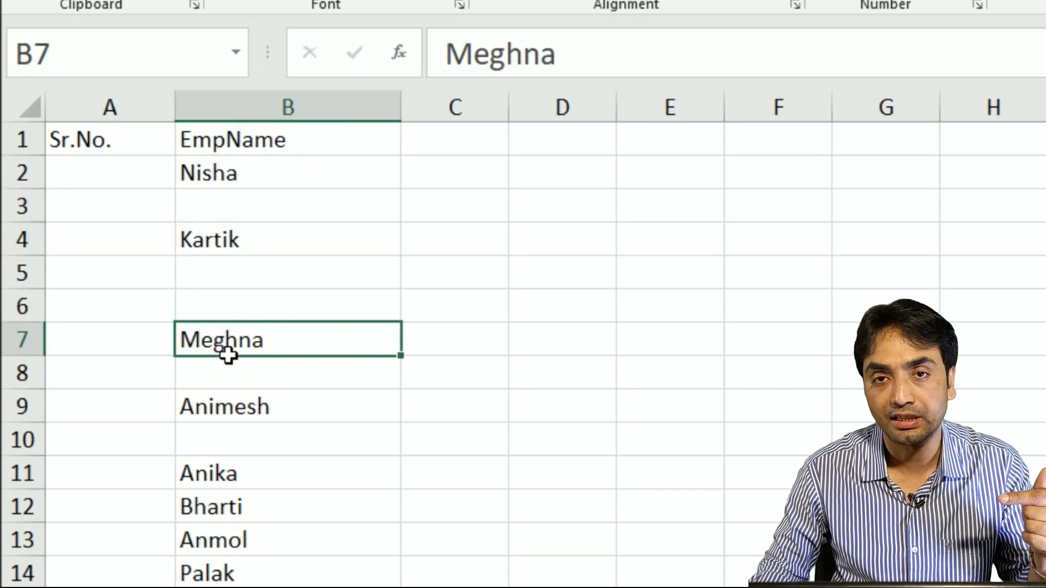
left_click(135, 187)
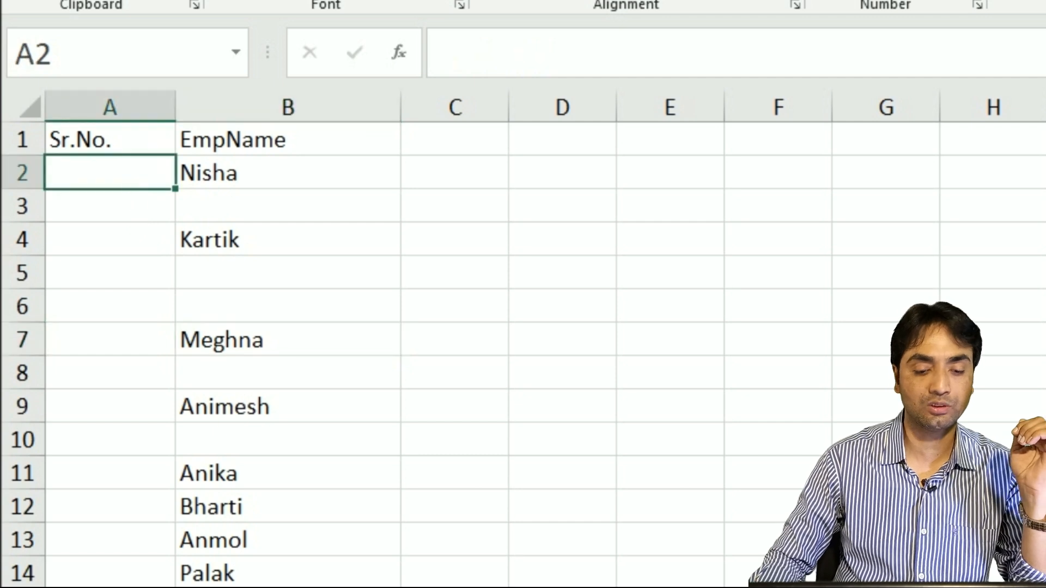
type("=")
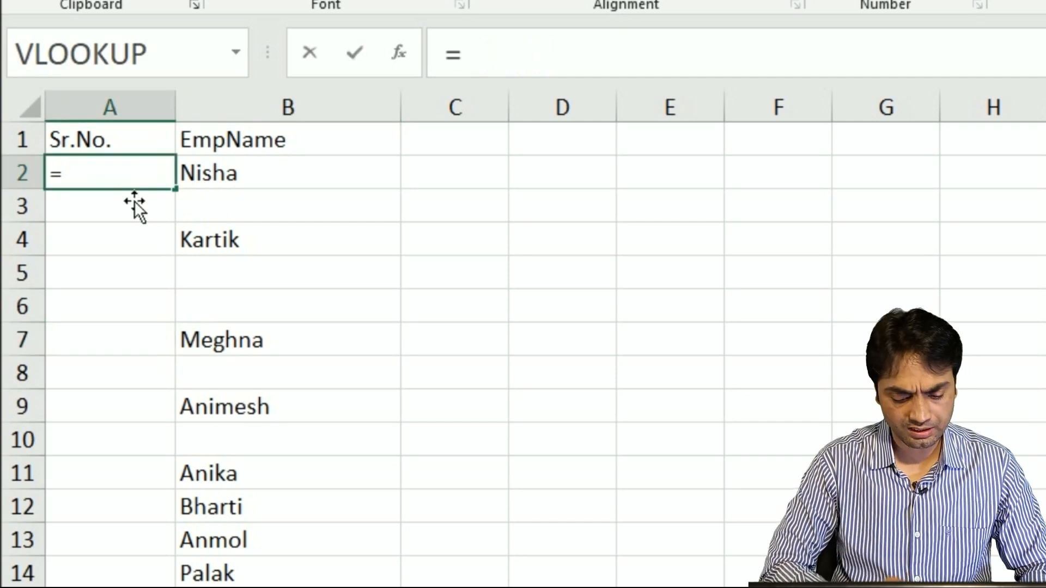
type("if")
key("Tab")
left_click(210, 183)
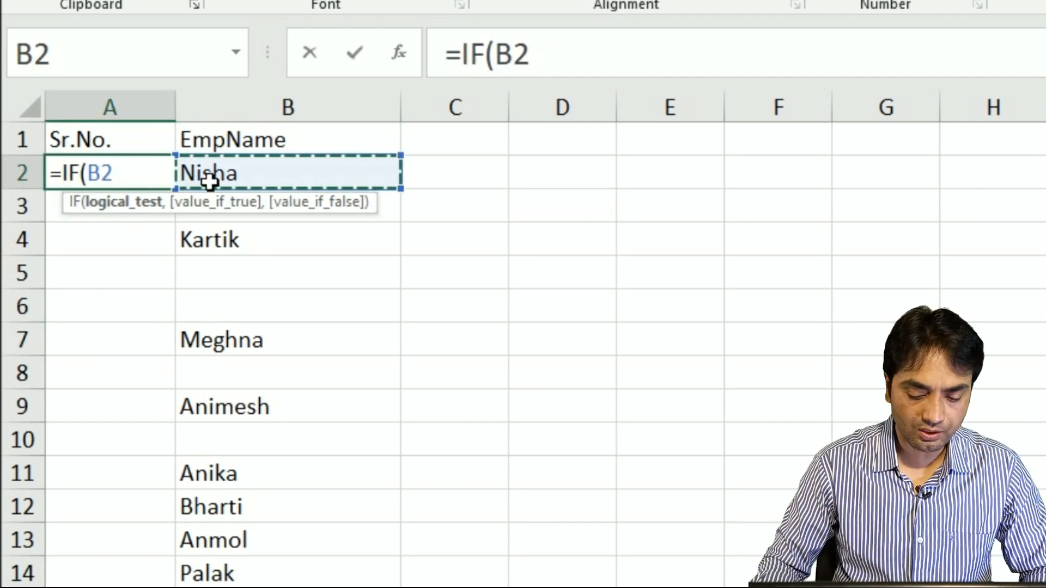
type("=\"\"")
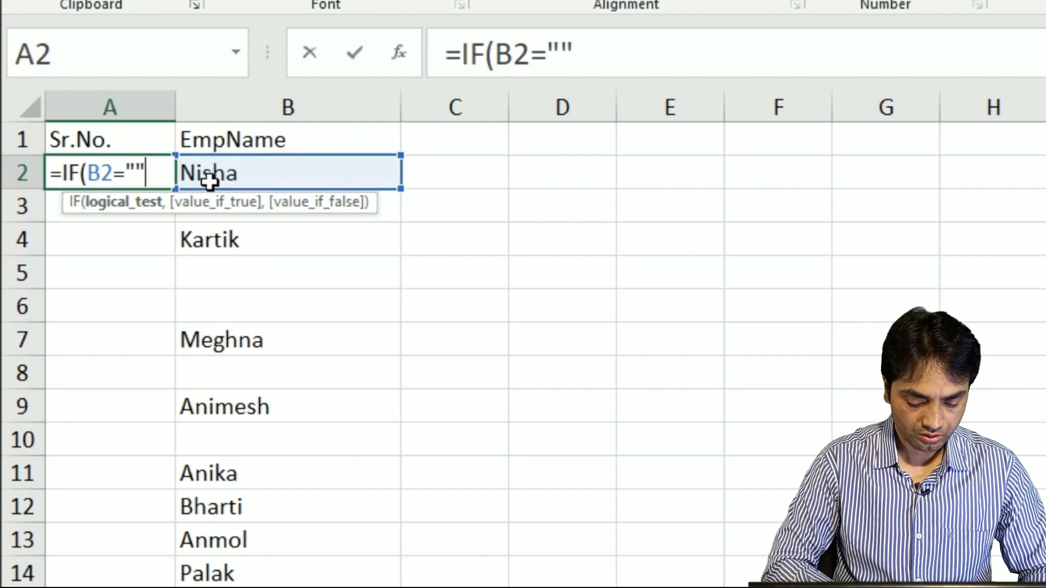
type(",\"\"")
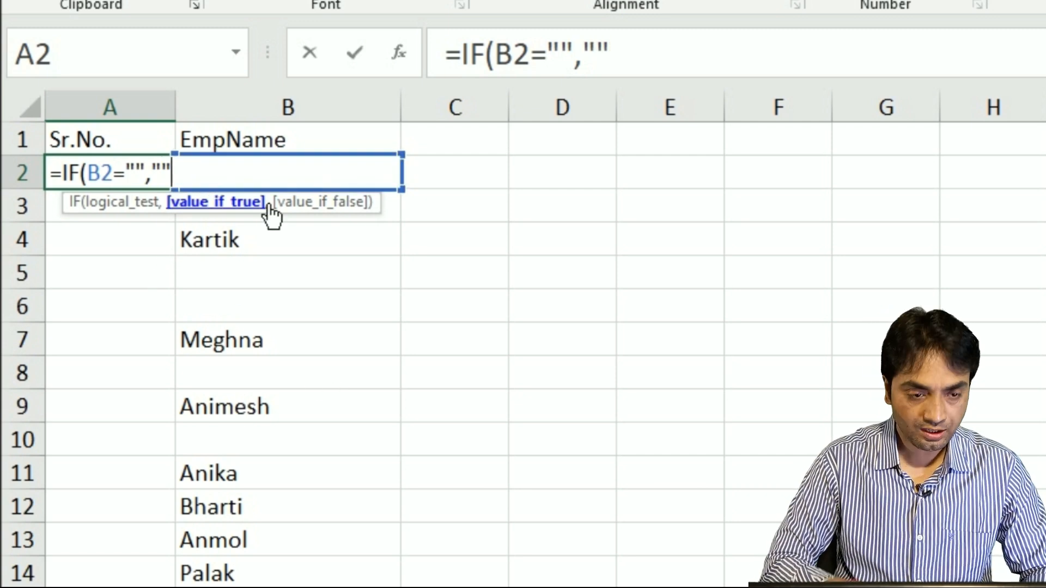
Add COUNTA over the range B2:B2 as the IF formula's value if false
type(",count")
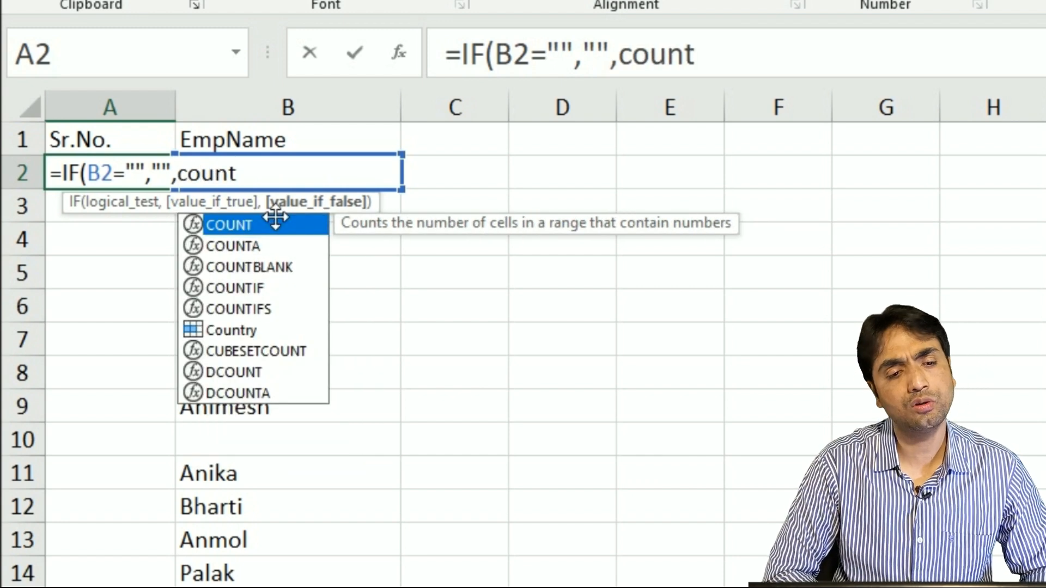
key("Down")
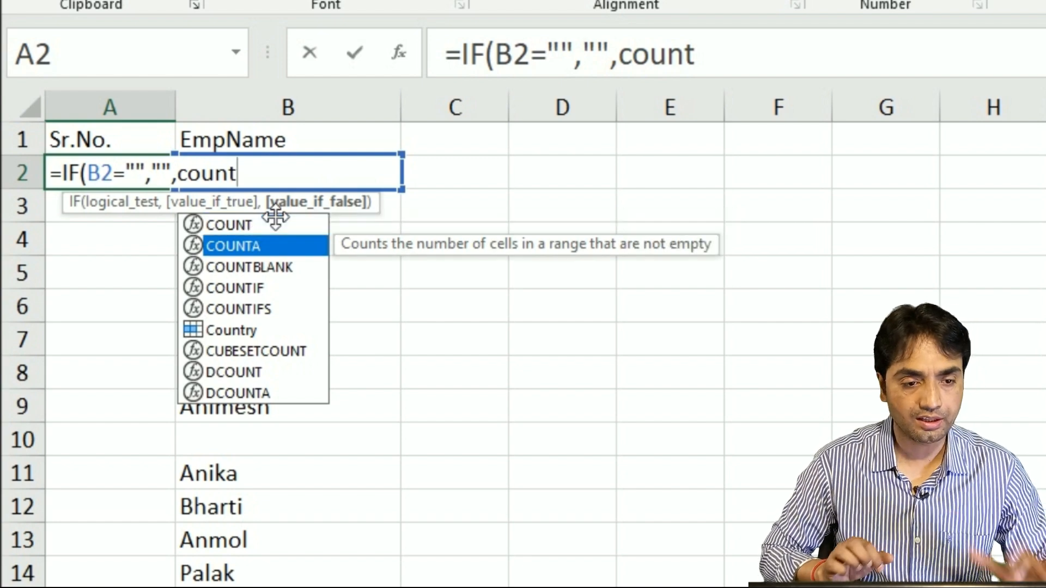
key("Tab")
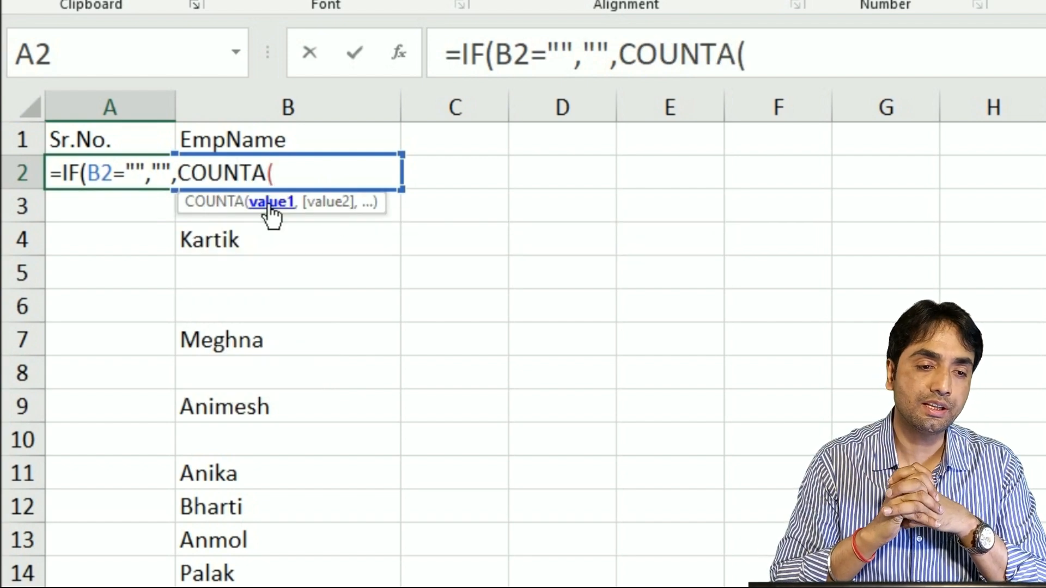
left_click(243, 240)
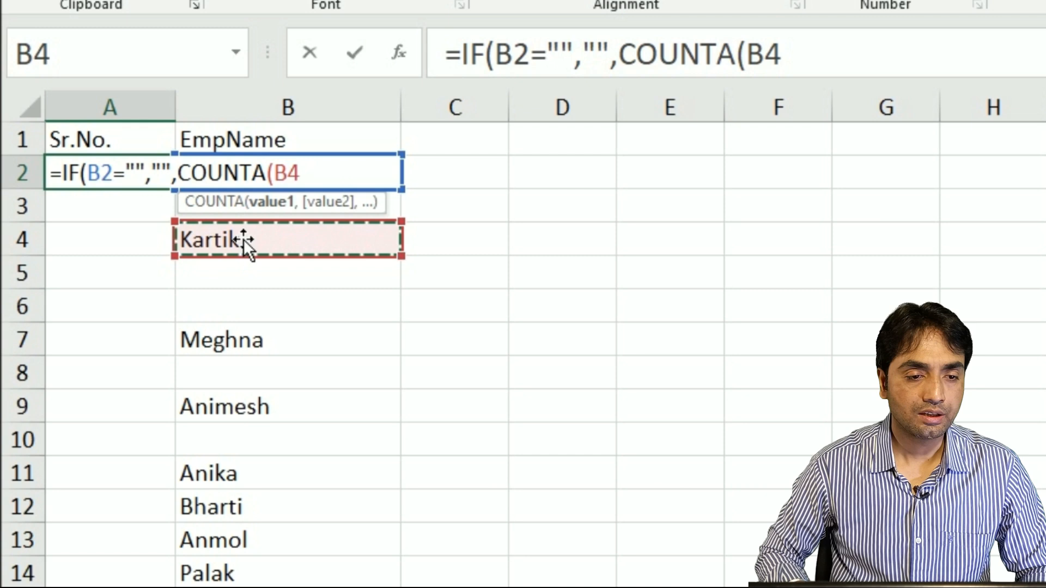
key("Up")
key("Up")
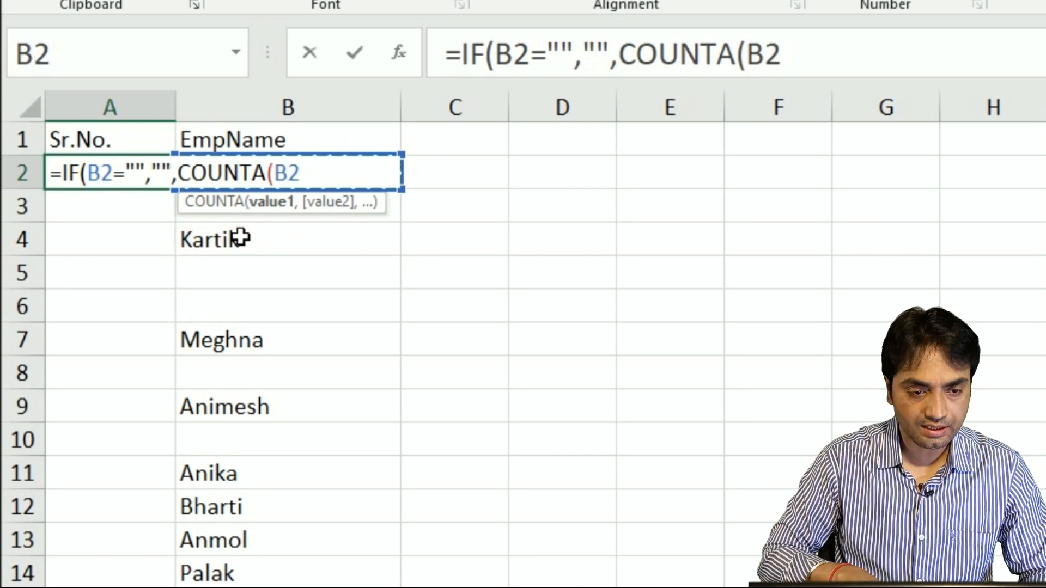
type(":B2")
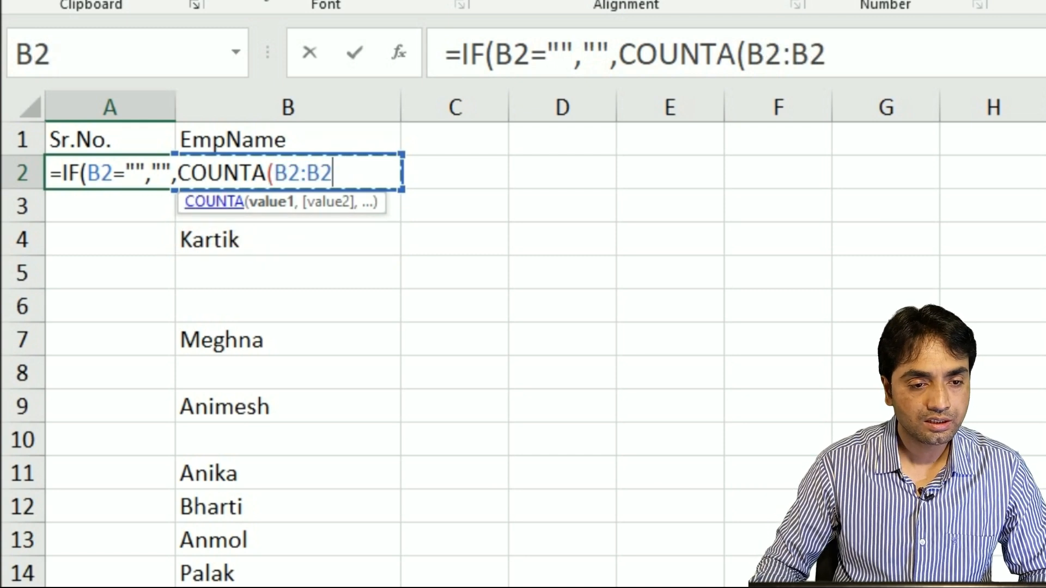
Make the first B2 in the COUNTA range absolute ($B$2:B2), and close and commit the formula
left_click(289, 213)
left_click(290, 177)
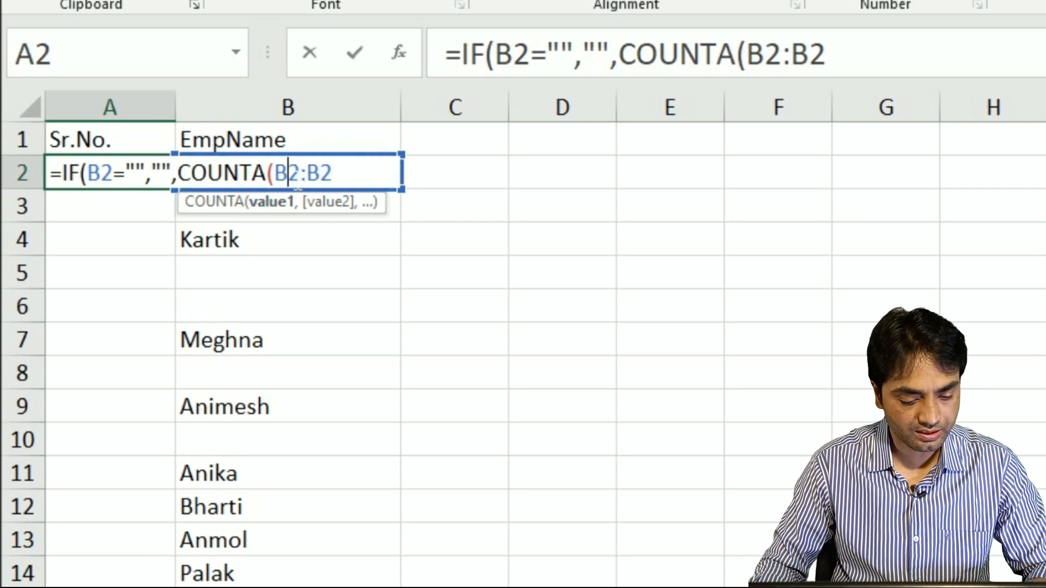
key("F4")
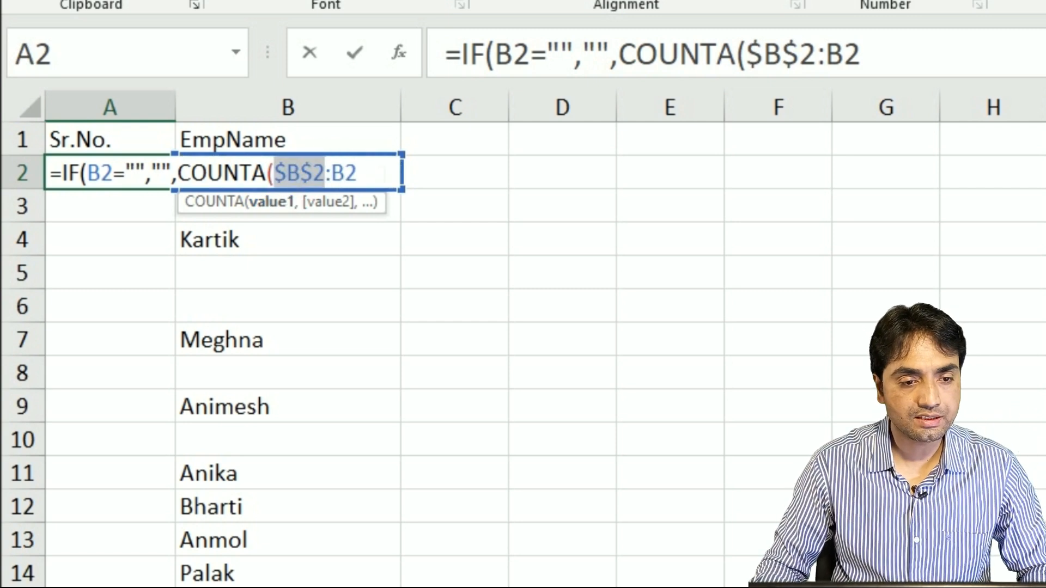
left_click(358, 174)
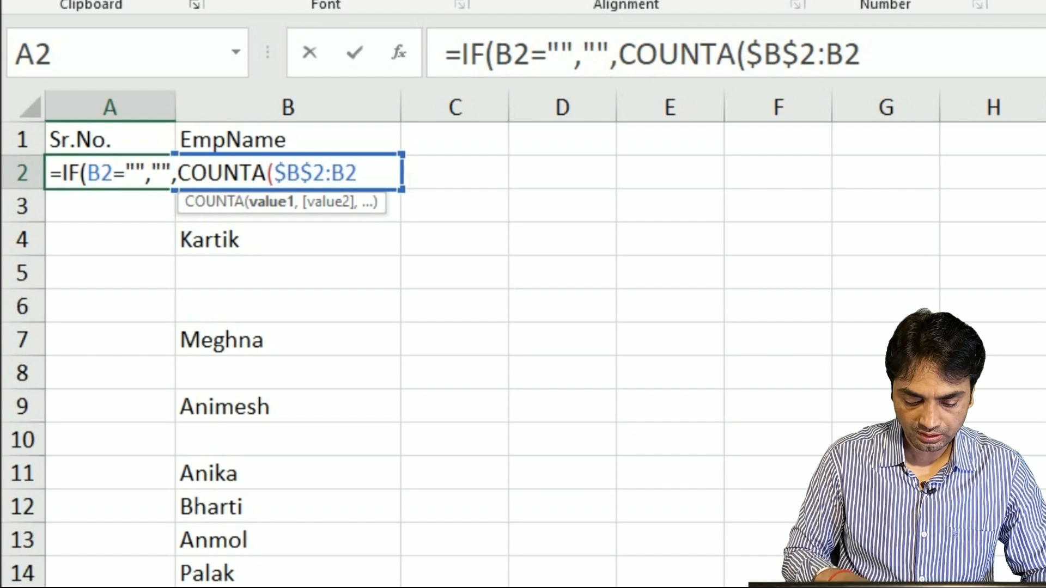
type("))")
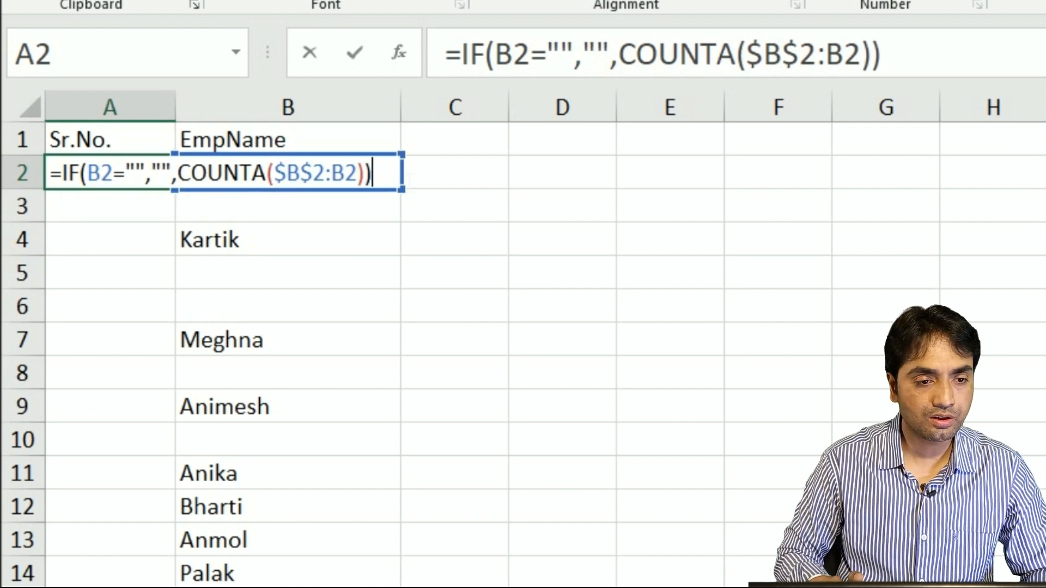
key("Return")
Fill the serial number formula from A2 down to A16
left_click(168, 172)
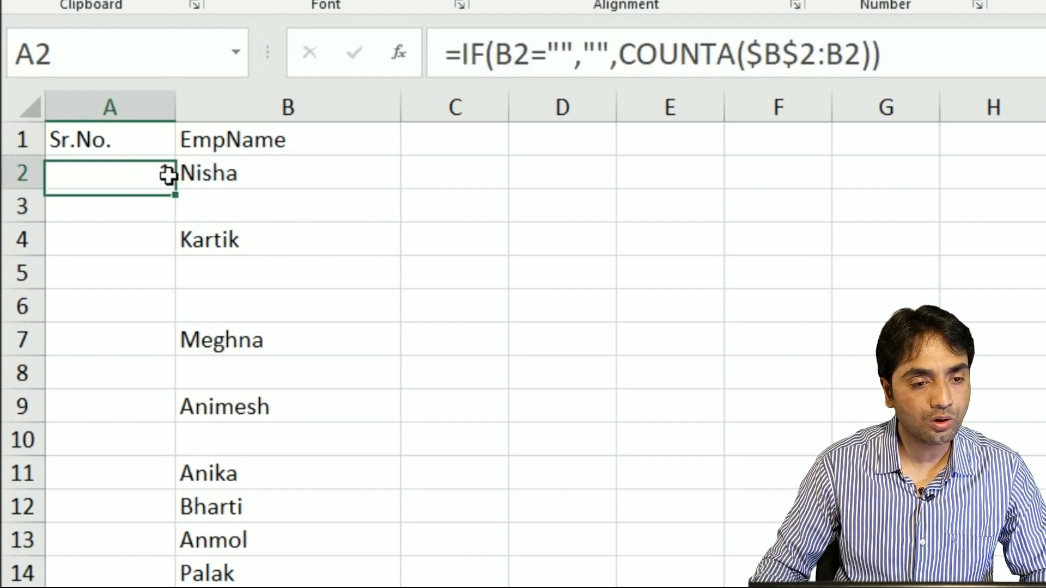
left_click_drag(183, 197, 183, 580)
scroll(445, 346, "down", 2)
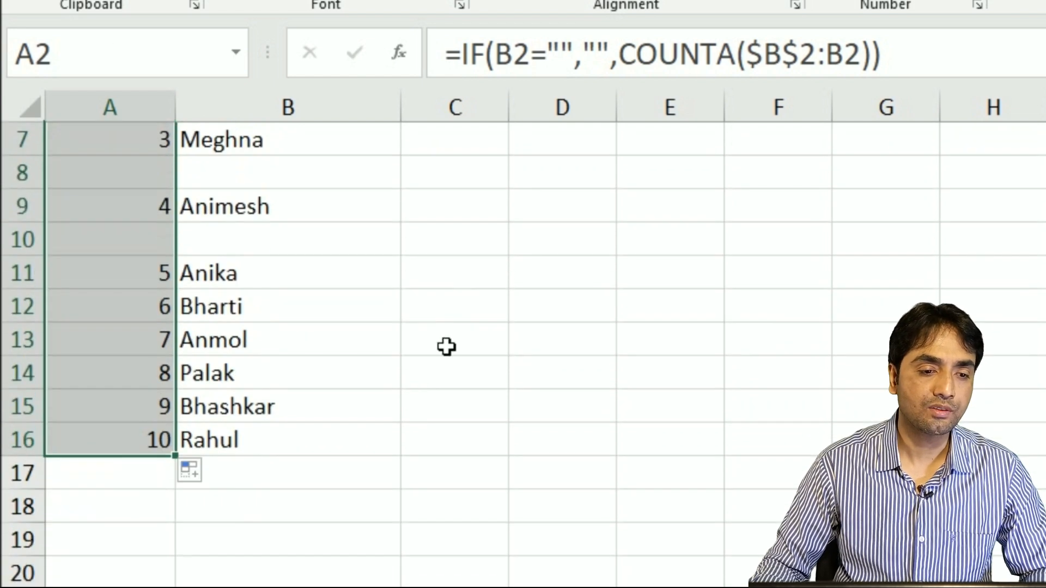
scroll(422, 385, "up", 2)
Open the formula in A2 to review its references
left_click(203, 177)
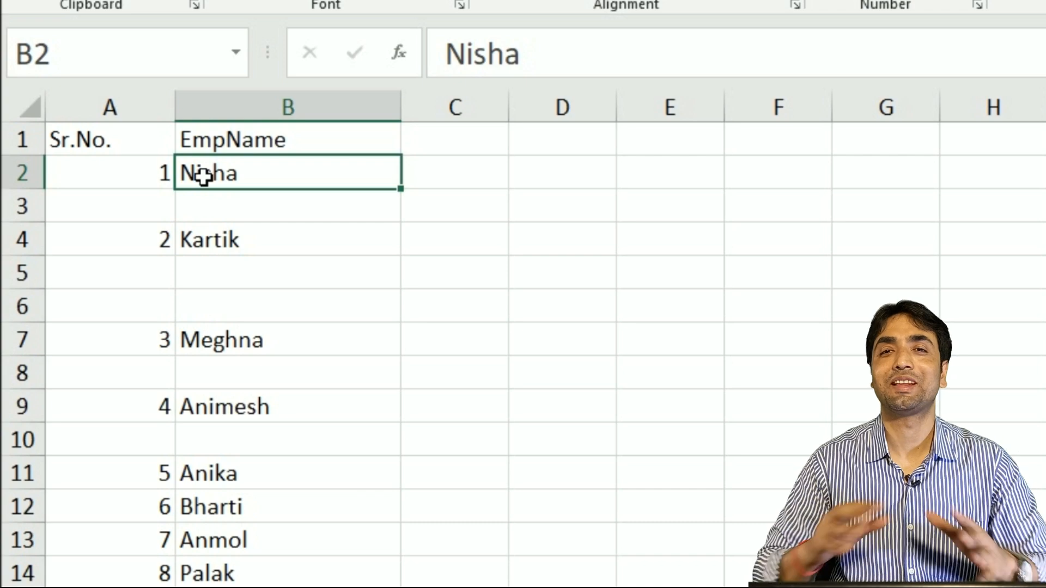
left_click(172, 174)
key("F2")
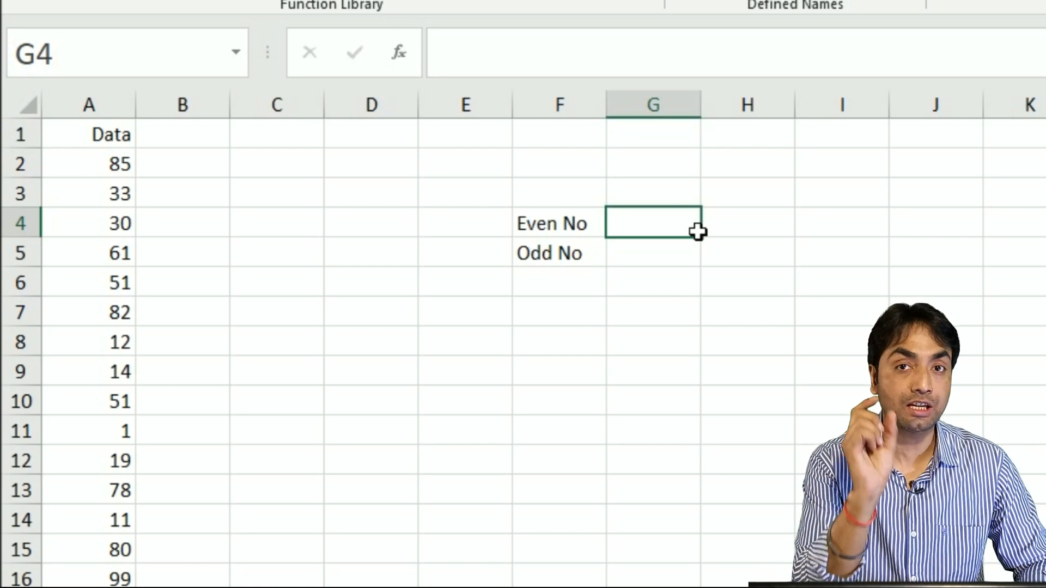
Begin an IF formula in G4 with MOD as its logical test, using the absolute range $A$2:$A$66 as the number
type("=if")
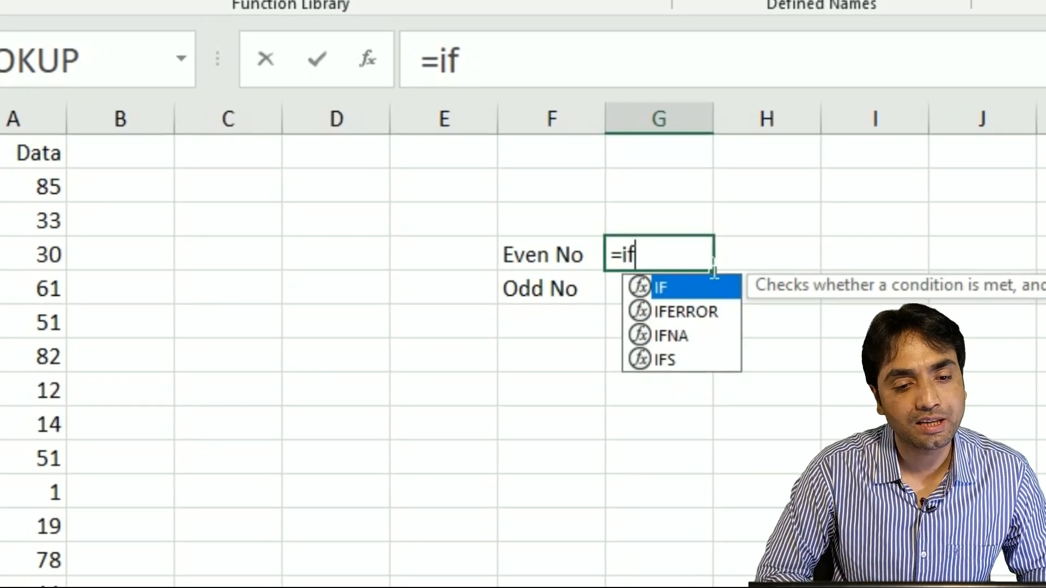
key("Tab")
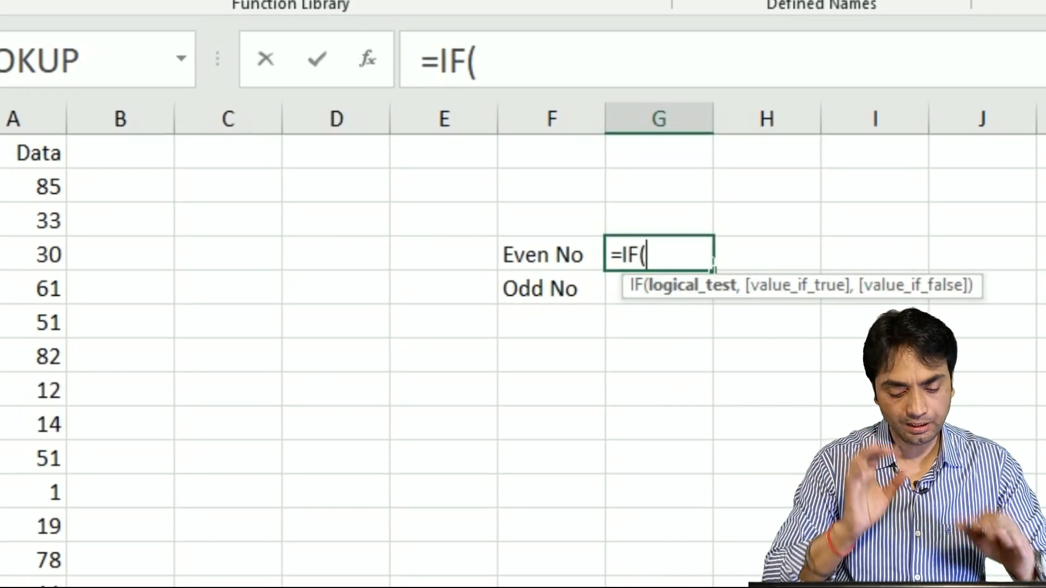
type("mod")
key("Tab")
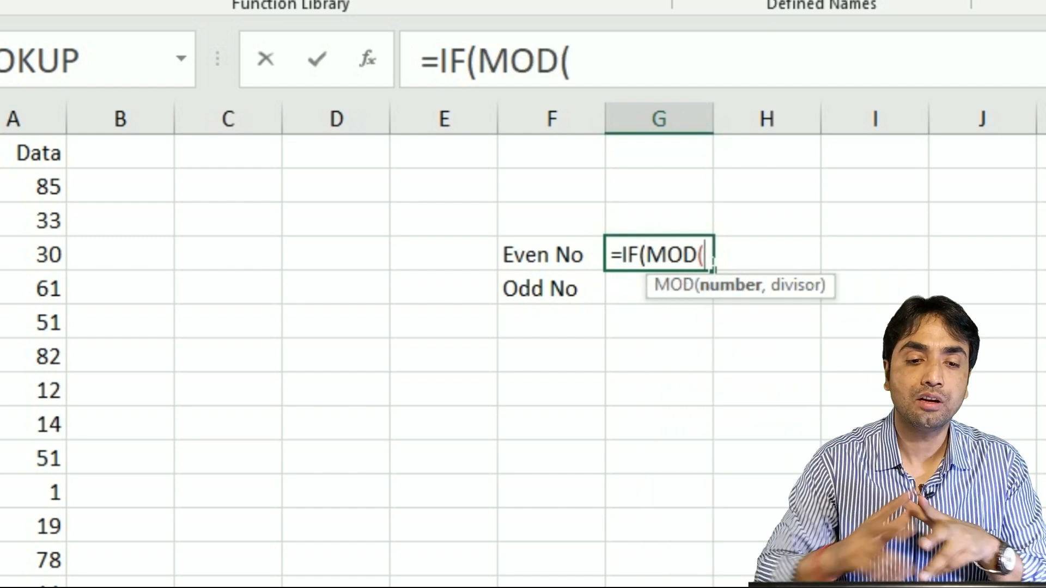
left_click(48, 186)
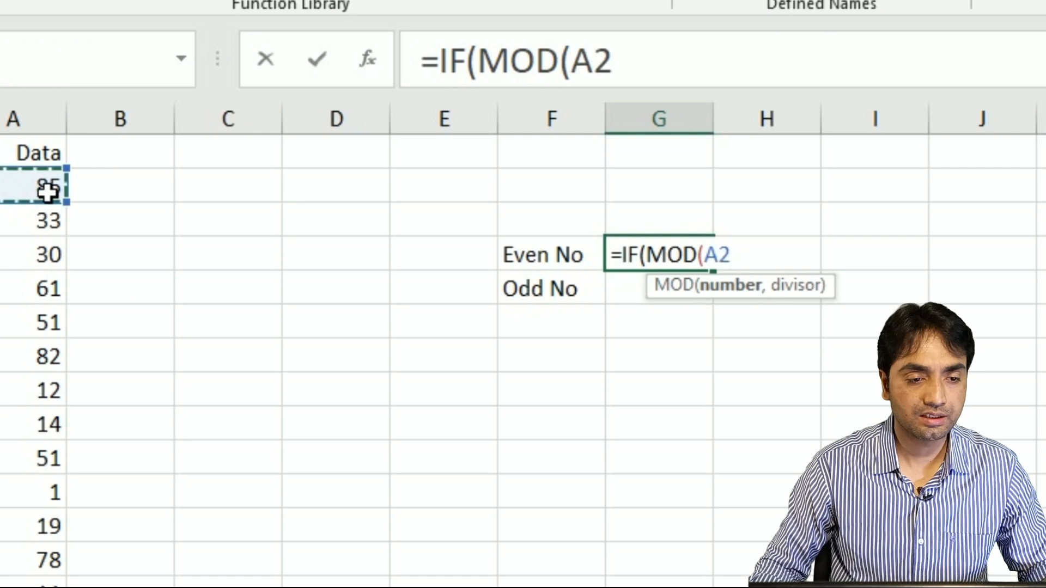
key("ctrl+shift+Down")
key("F4")
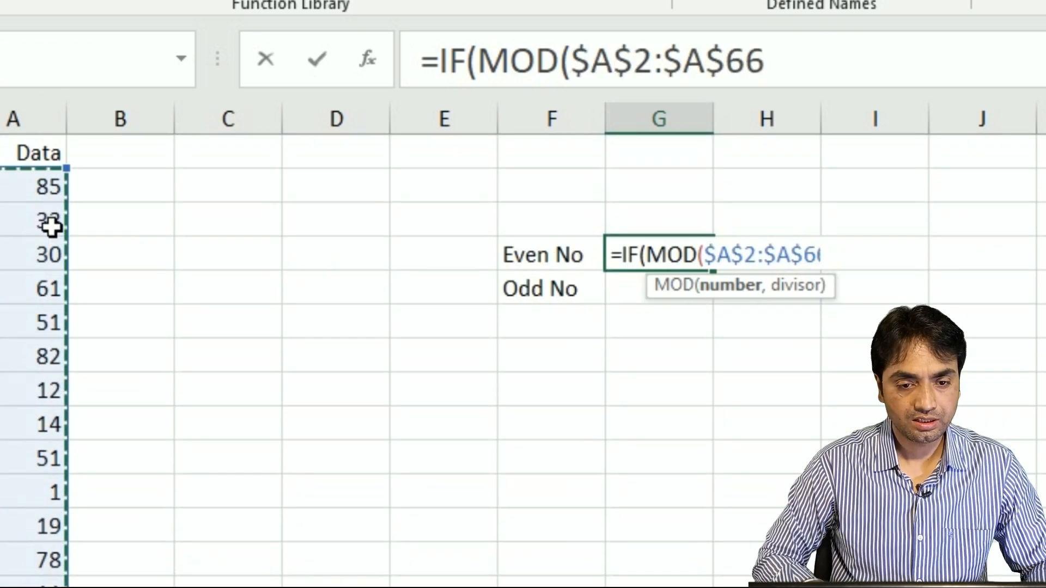
Complete the Even No formula with divisor 2, the test =0, value 1 if true and an empty string if false
type(",")
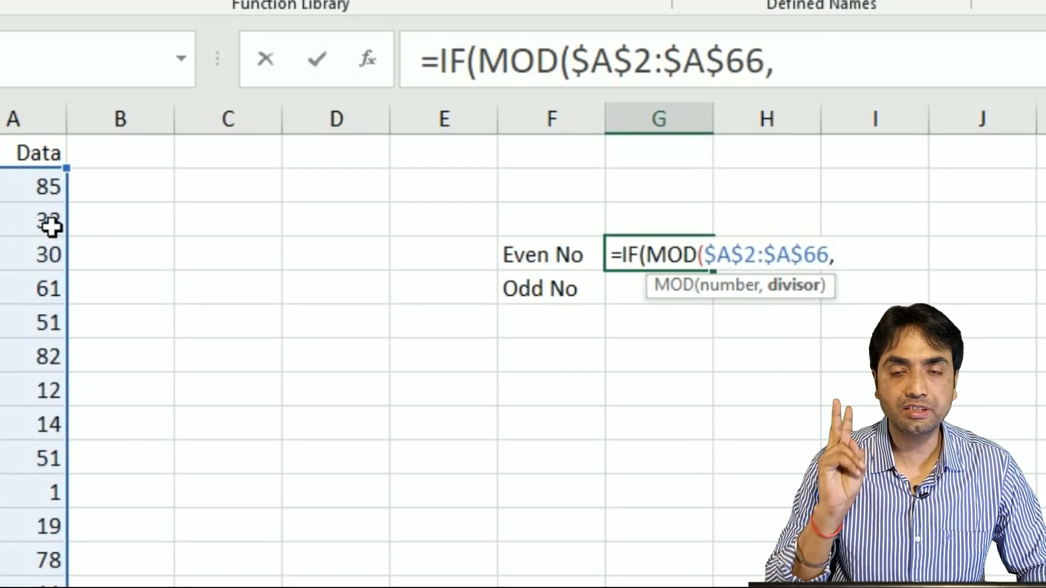
type("2")
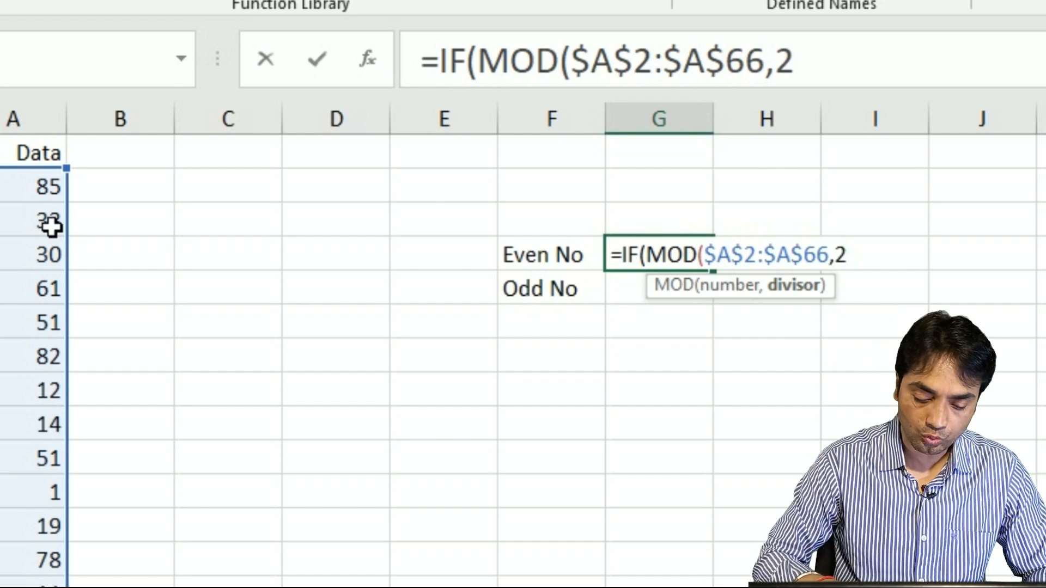
type(")")
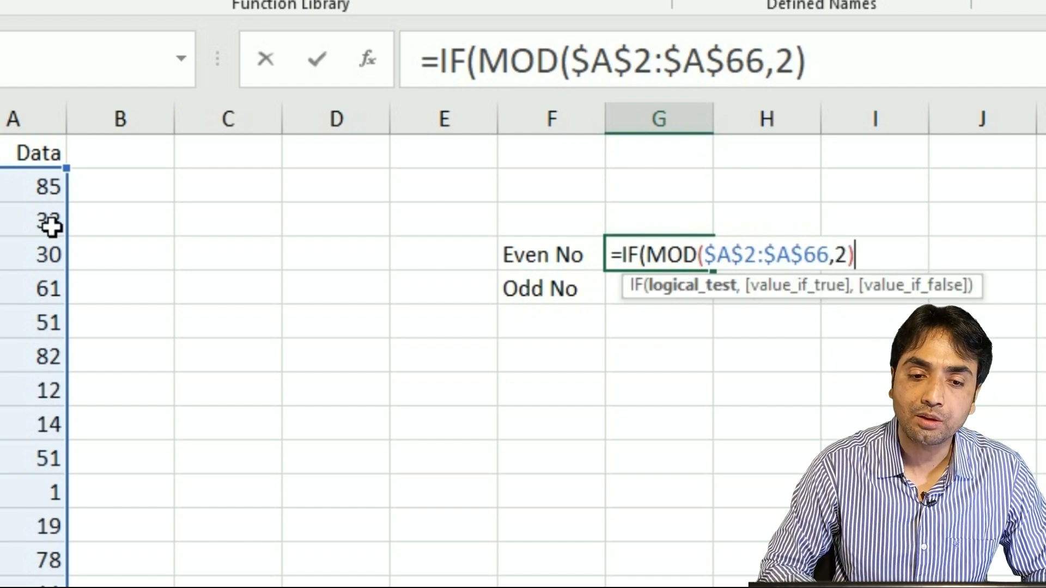
type("=0,")
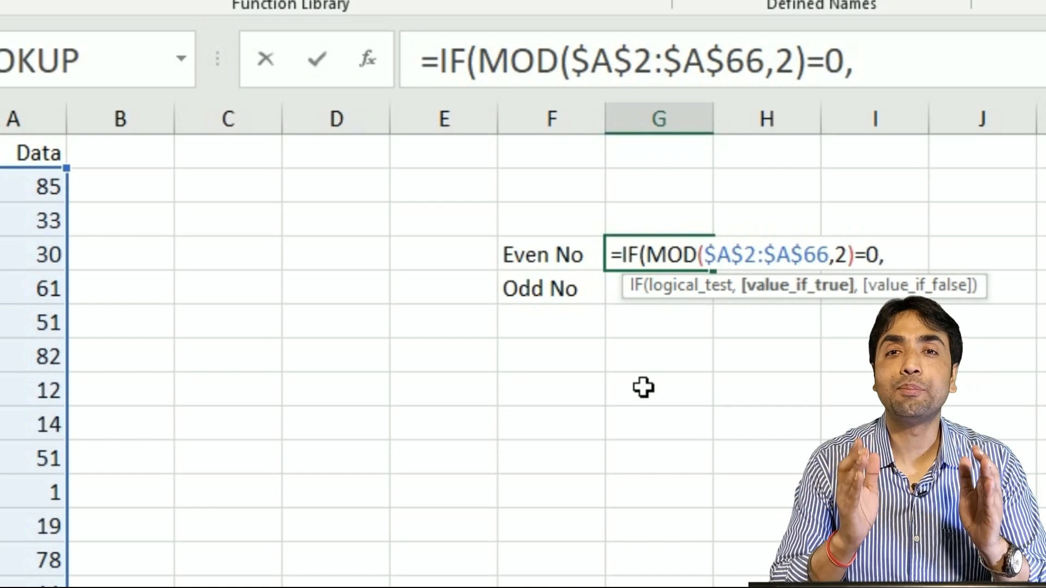
type("1,\"\")")
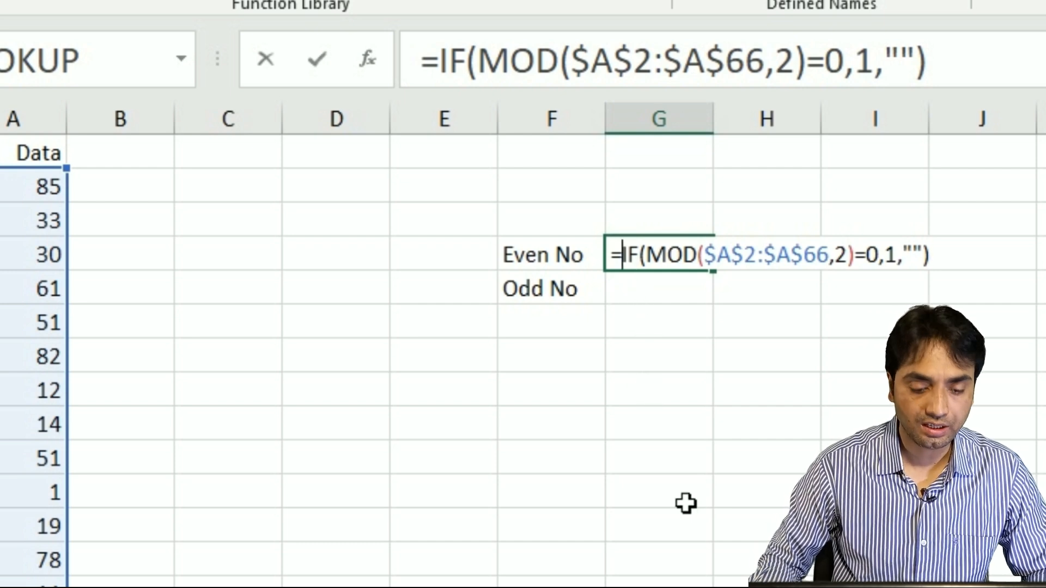
Wrap the Even No IF formula in COUNT and commit it as an array formula
type("coun")
key("Tab")
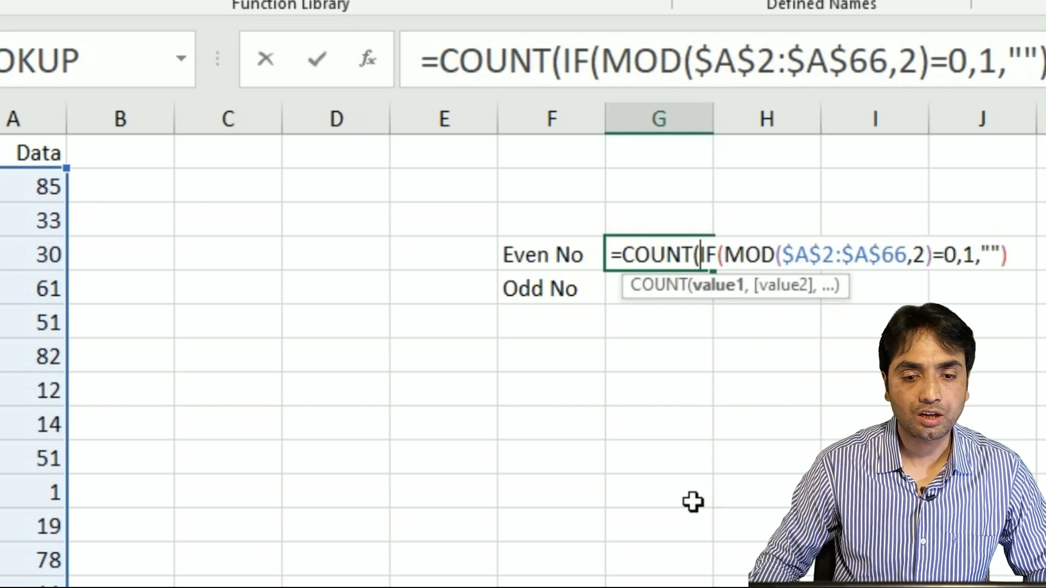
key("End")
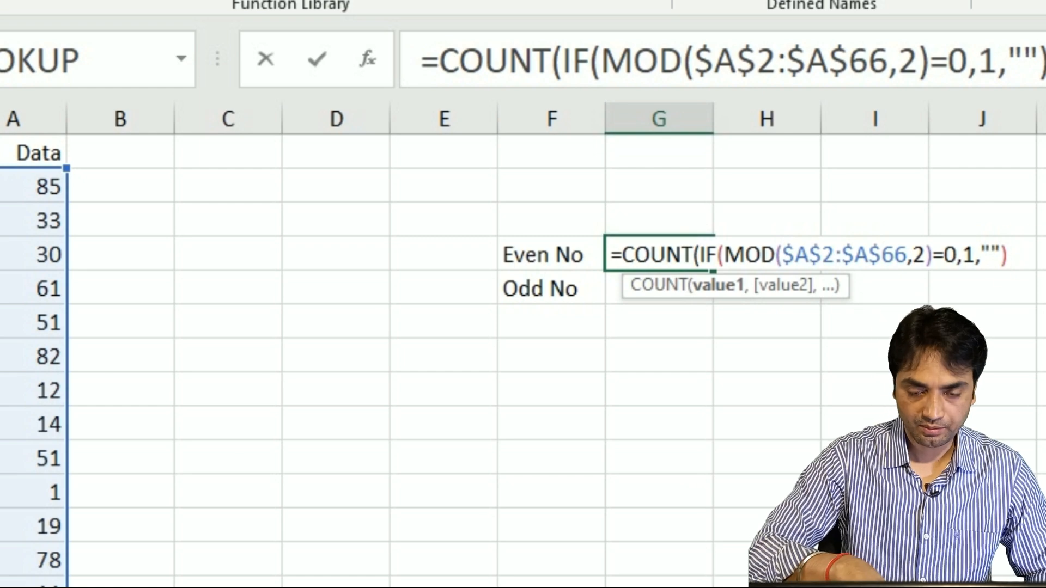
type(")")
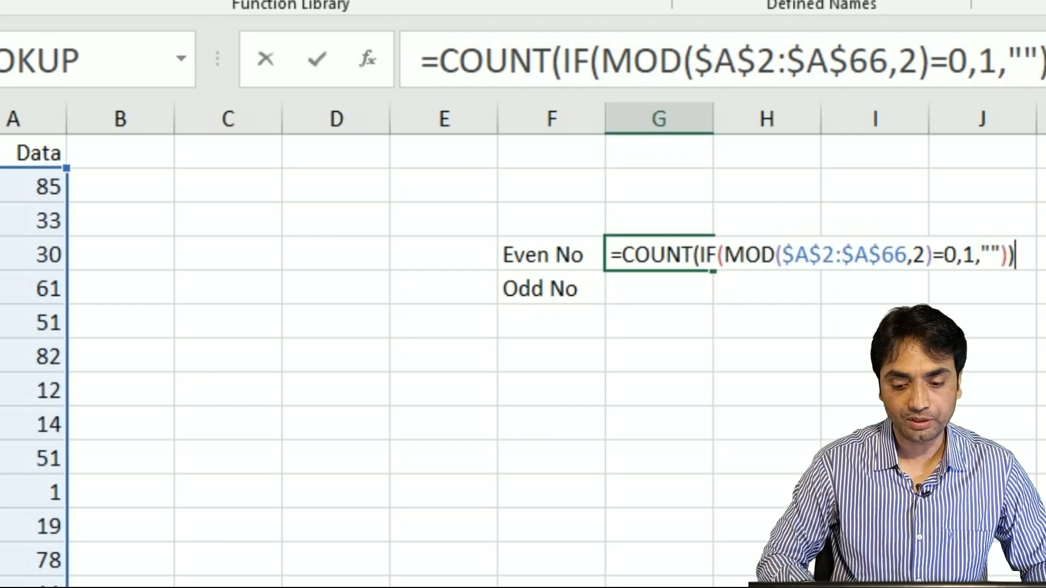
key("ctrl+shift+Return")
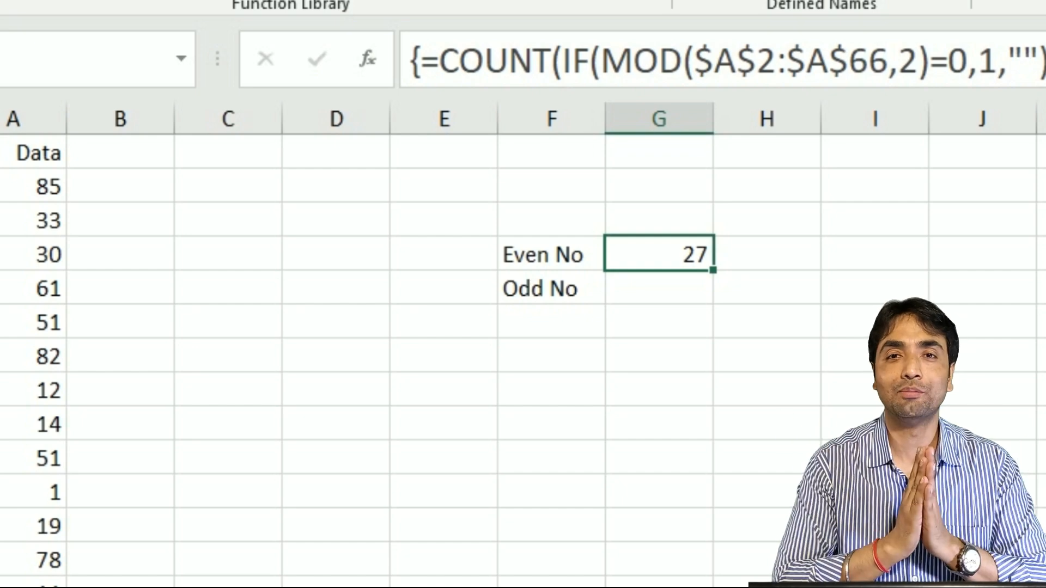
Begin an IF formula in G5 for Odd No with MOD over the absolute range $A$2:$A$66
left_click(691, 300)
type("=i")
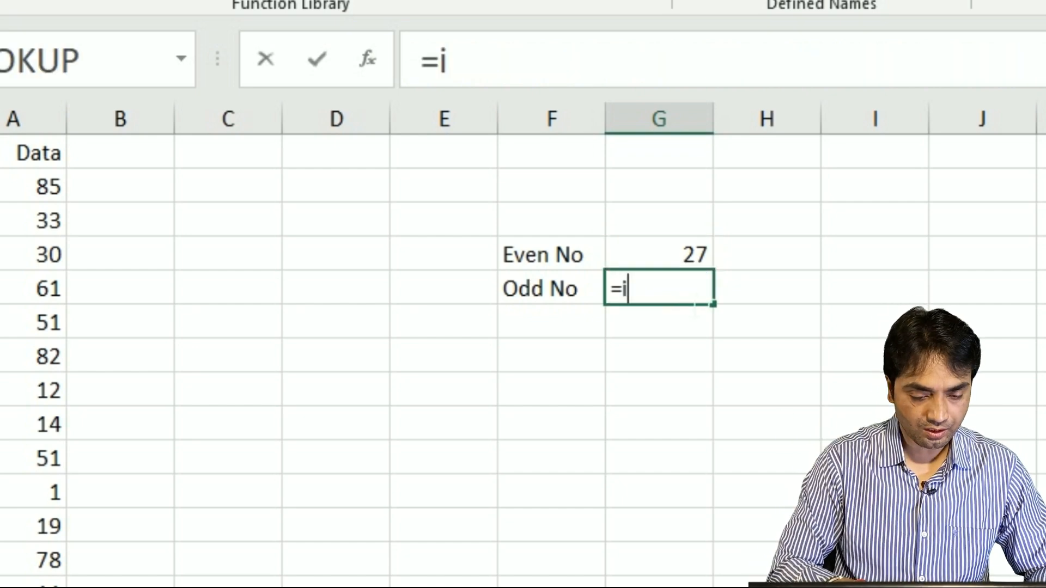
type("f(mo")
key("Tab")
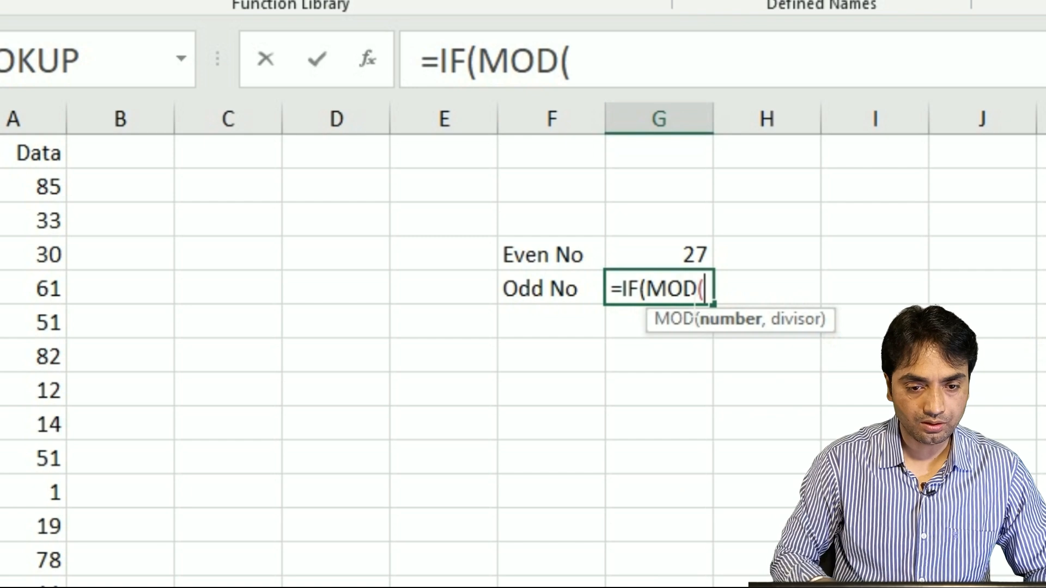
left_click(17, 189)
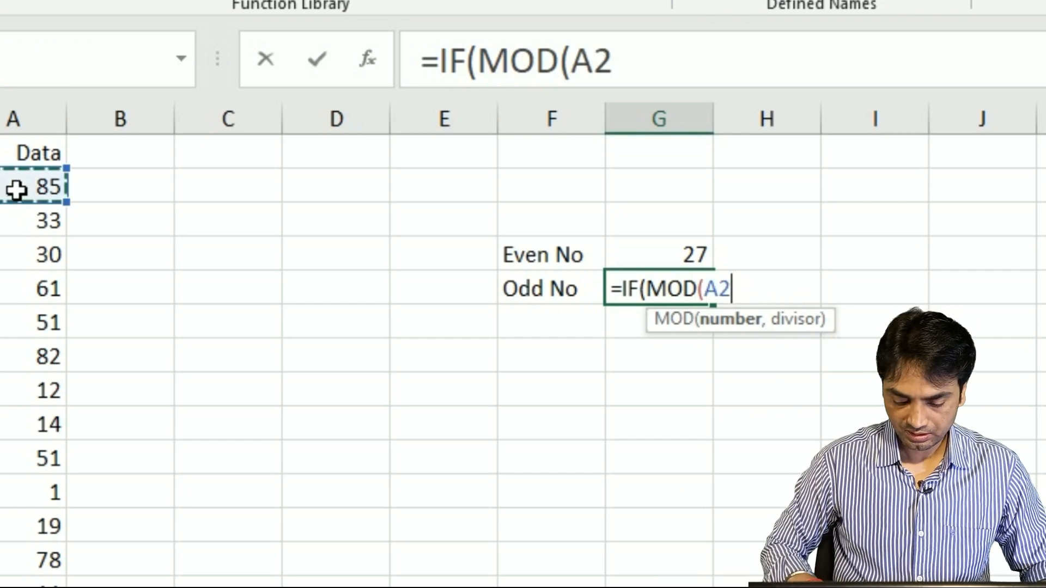
key("ctrl+shift+Down")
key("F4")
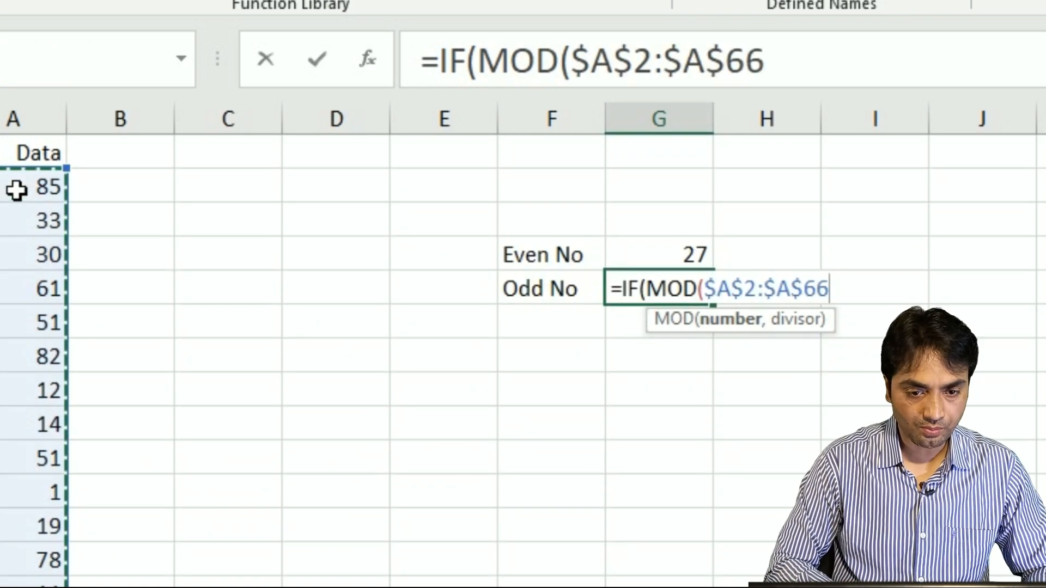
Complete the Odd No formula with divisor 2, the test =1, value 1 if true and an empty string if false
type(",2)=1")
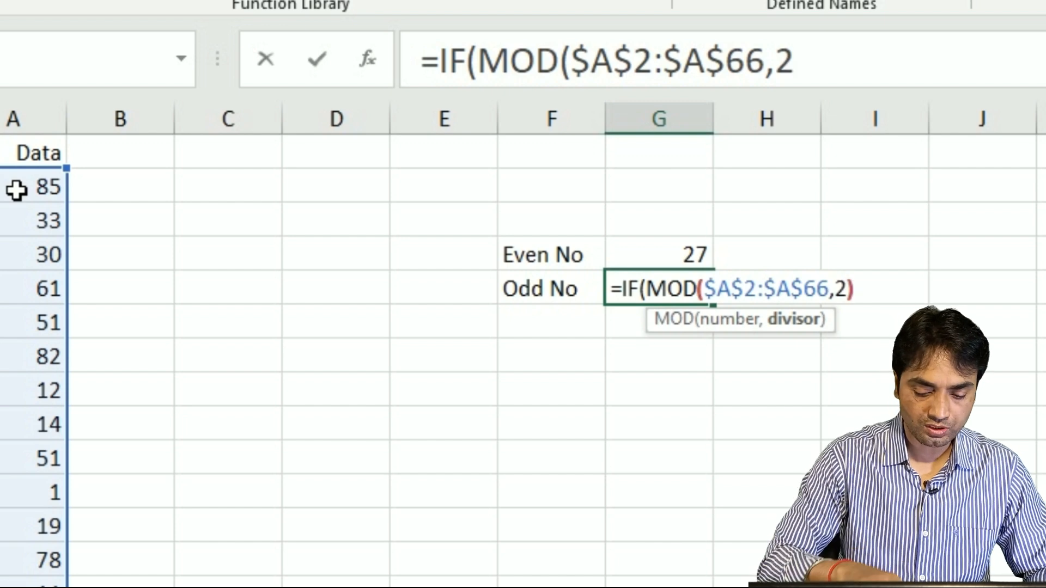
type(",")
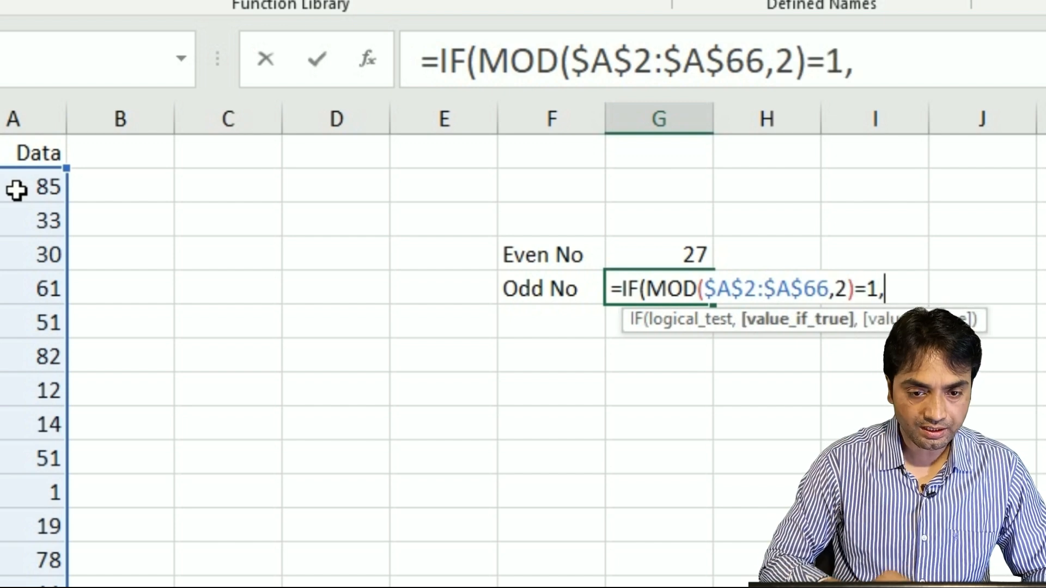
type("1,\"\"")
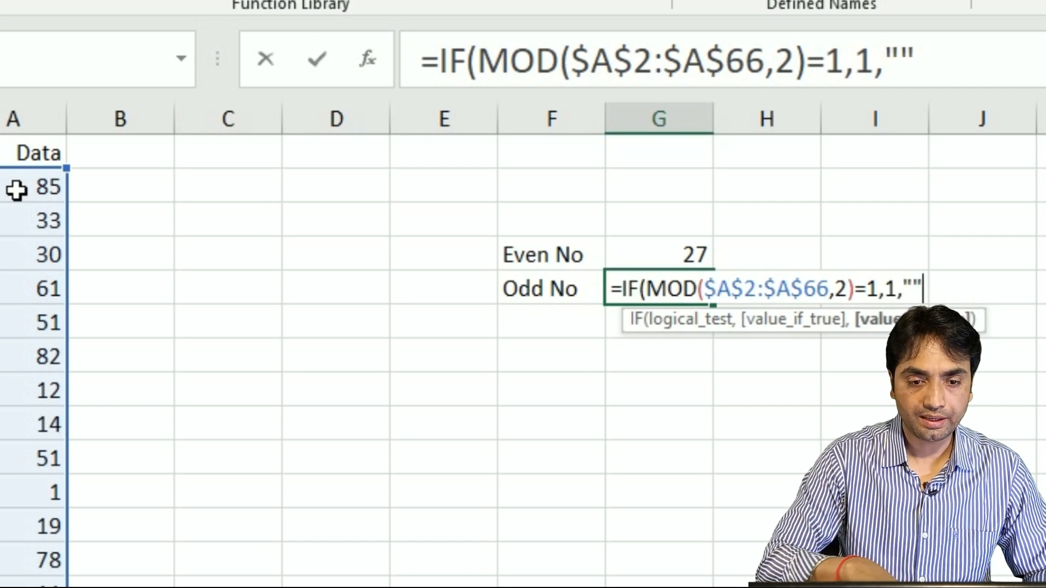
type(")")
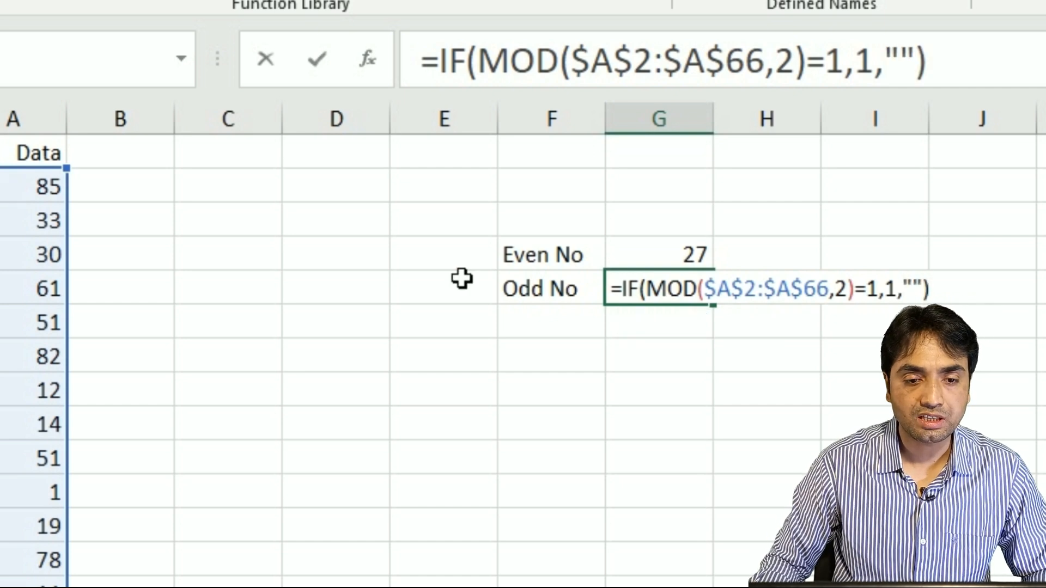
Wrap the Odd No IF formula in COUNT and commit it as an array formula
left_click(623, 294)
type("coun")
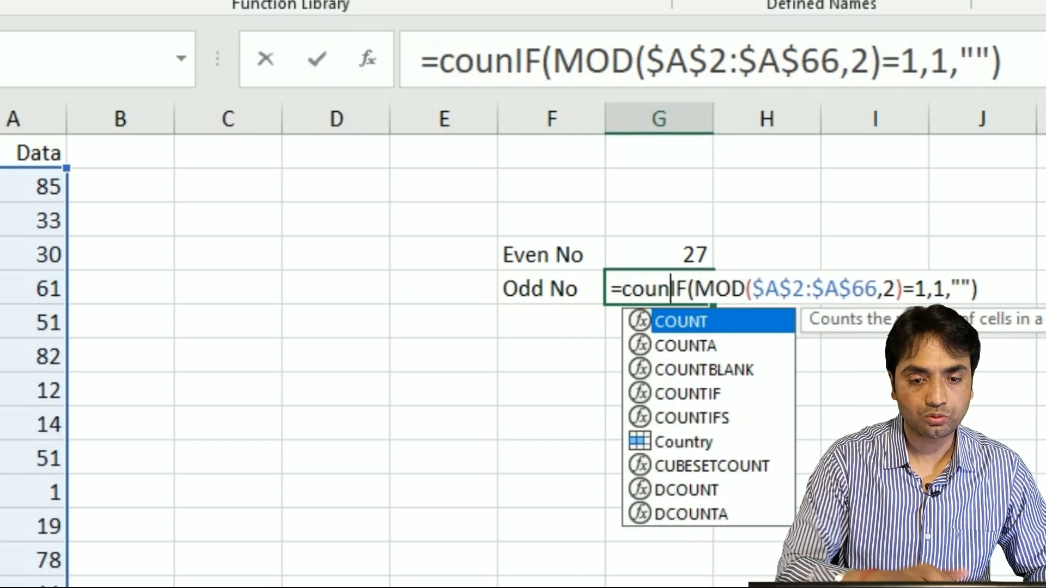
key("Tab")
key("End")
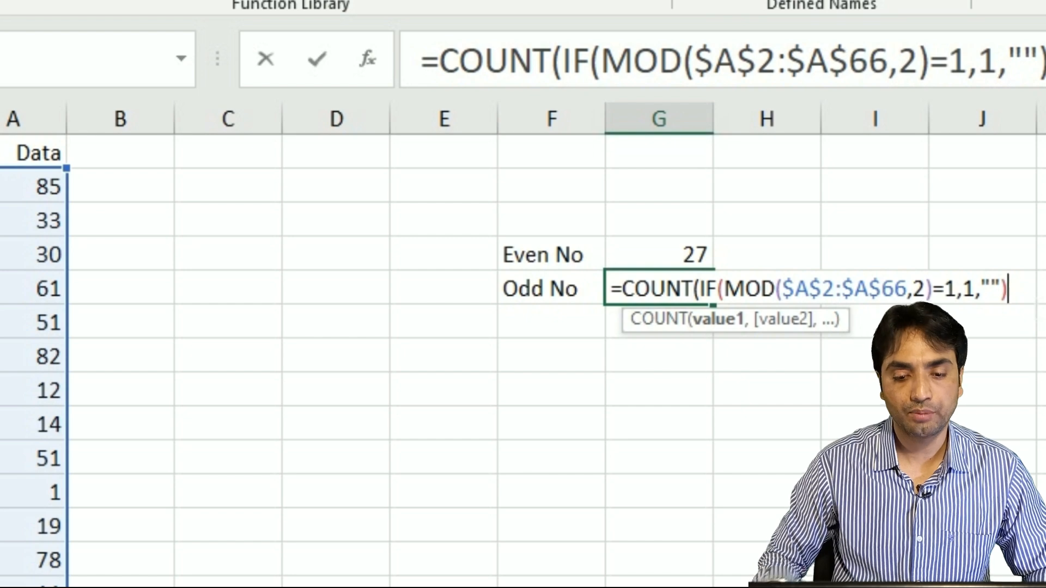
type(")")
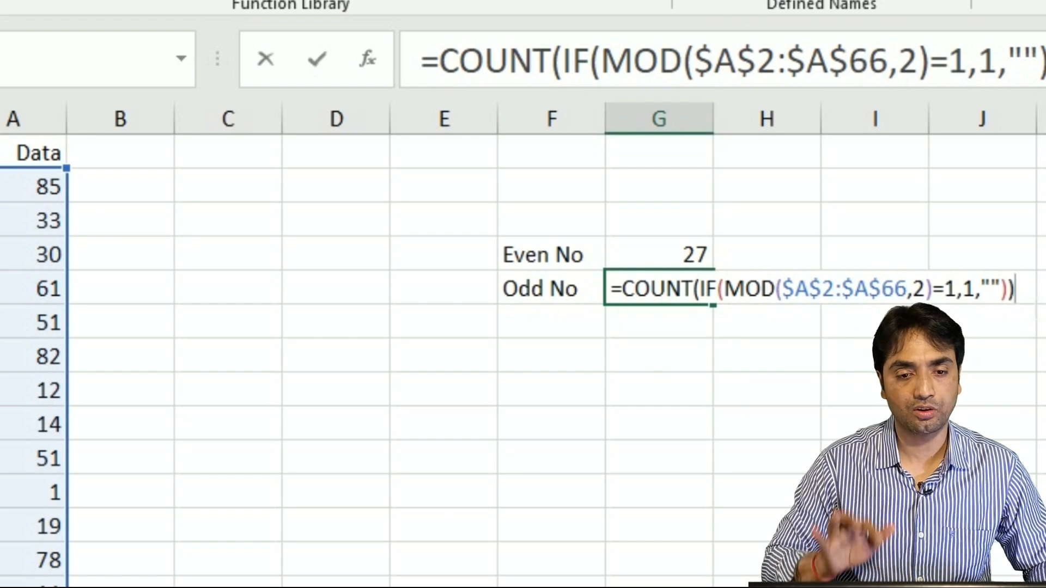
key("ctrl+shift+Return")
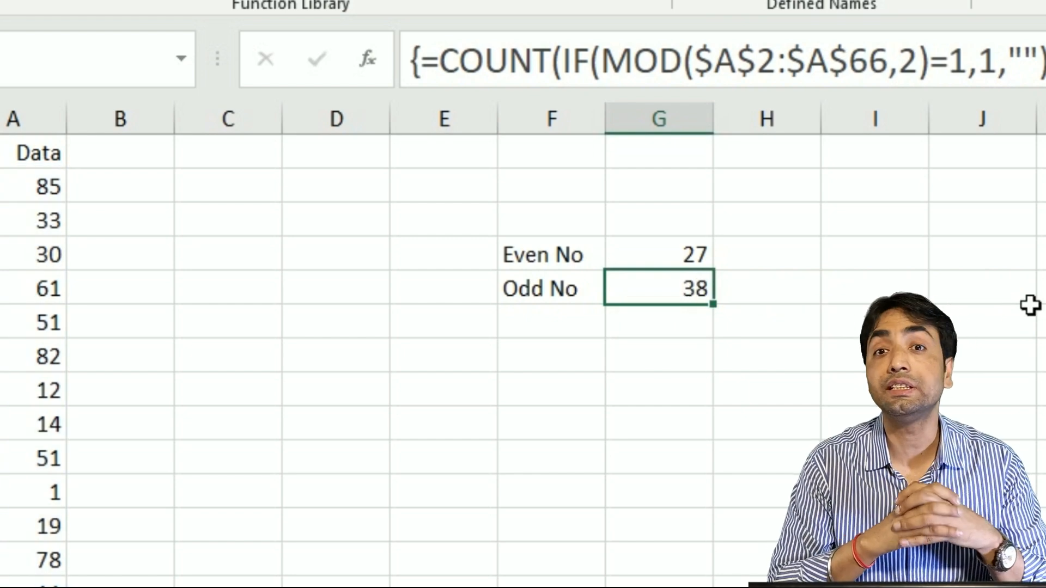